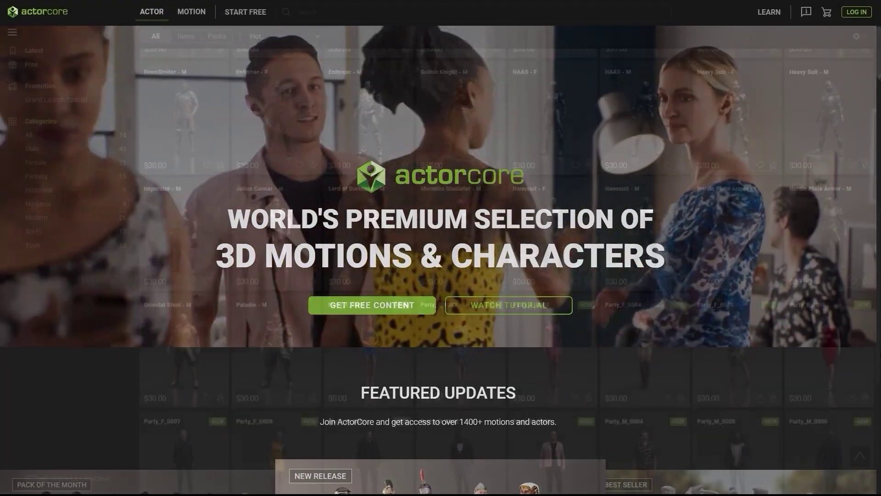
Filter the ActorCore actor catalogue to the Modern category, showing 3 packs and 23 items.
scroll(505, 257, "down", 2)
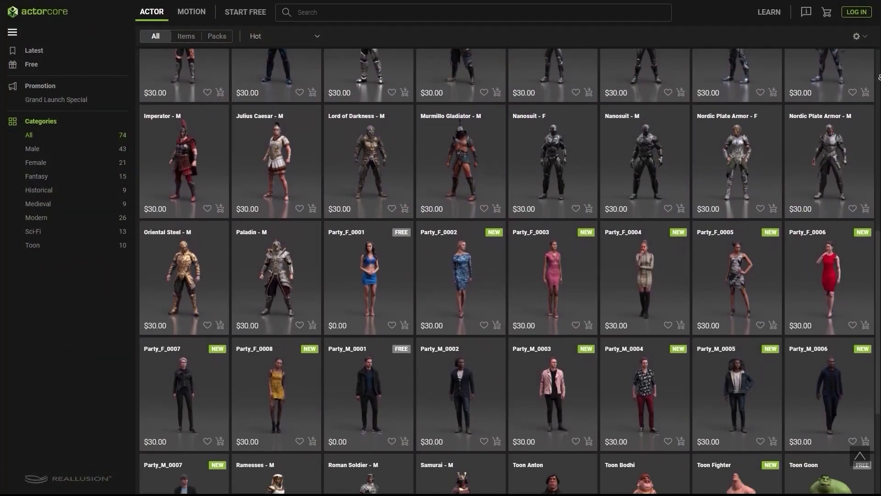
scroll(505, 257, "down", 1)
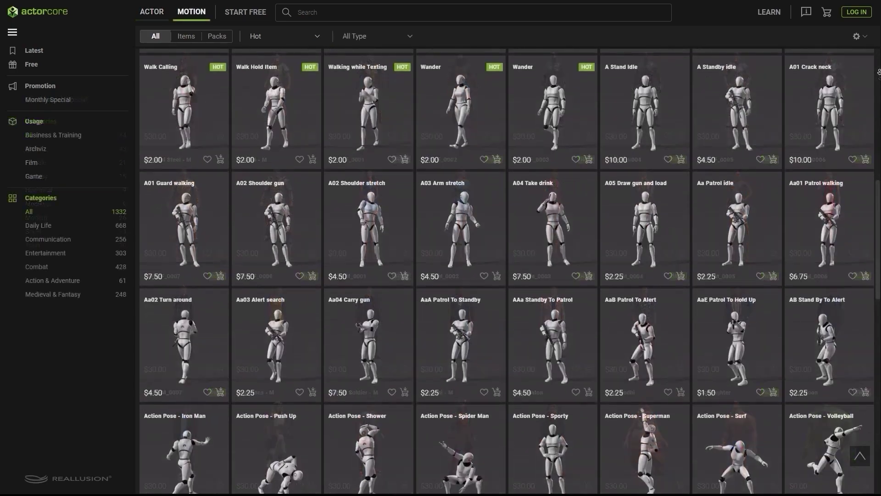
scroll(505, 257, "down", 2)
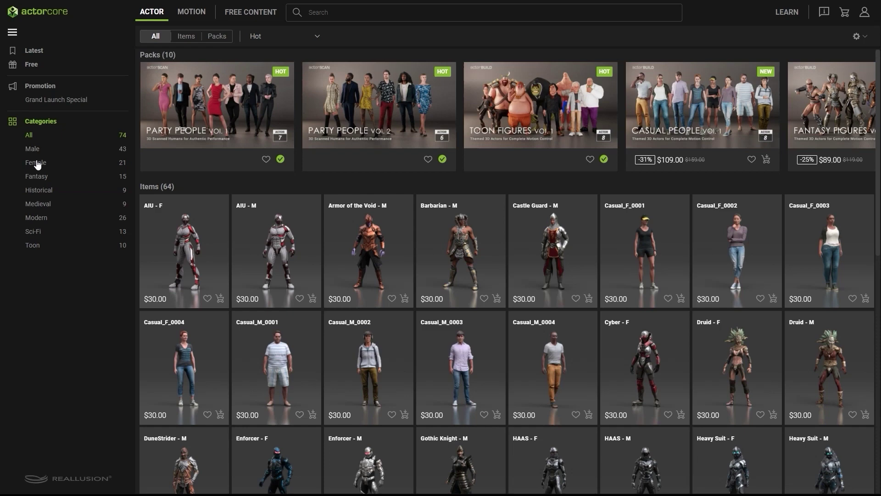
left_click(38, 219)
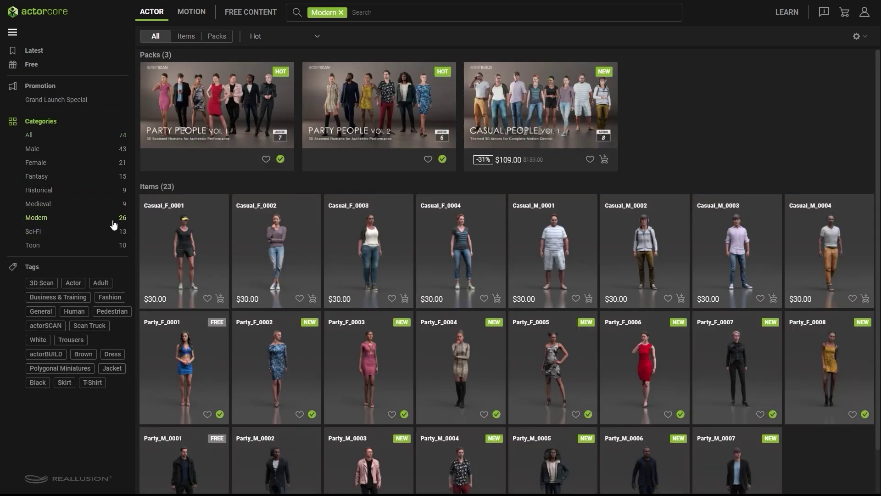
scroll(877, 87, "down", 1)
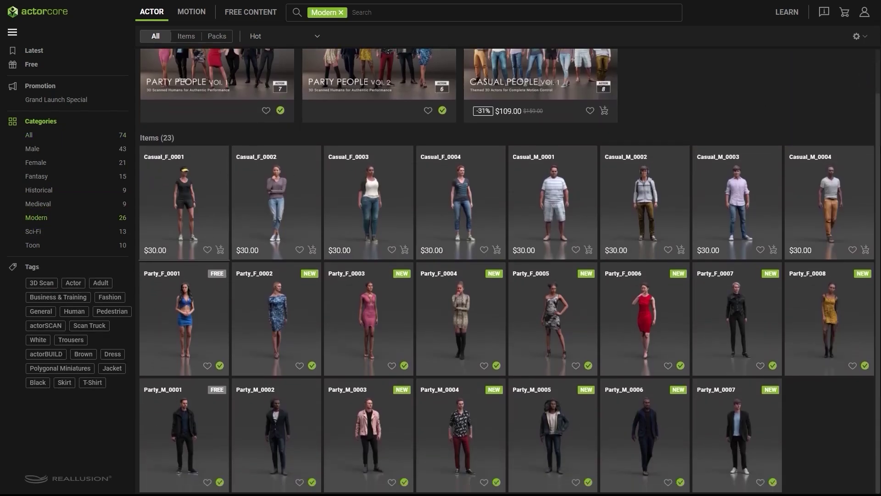
Preview the Party_M_0003 actor, then search the motion catalogue for 'talking'.
left_click(381, 434)
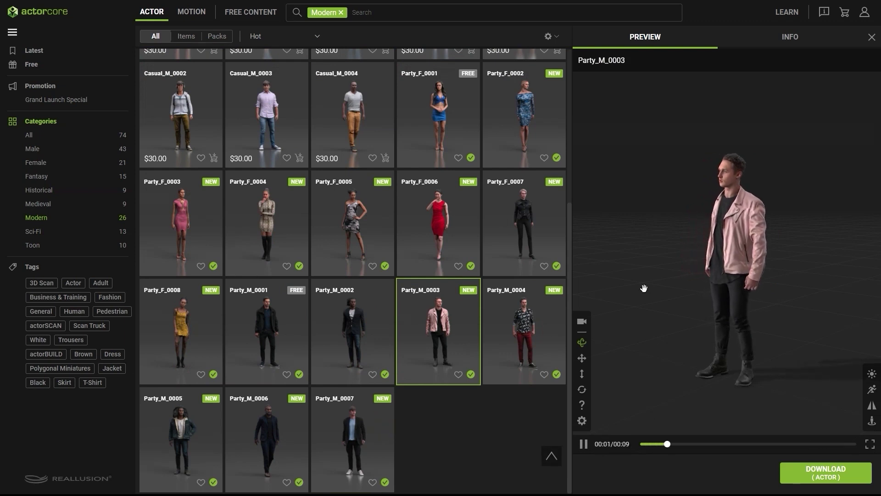
left_click(193, 13)
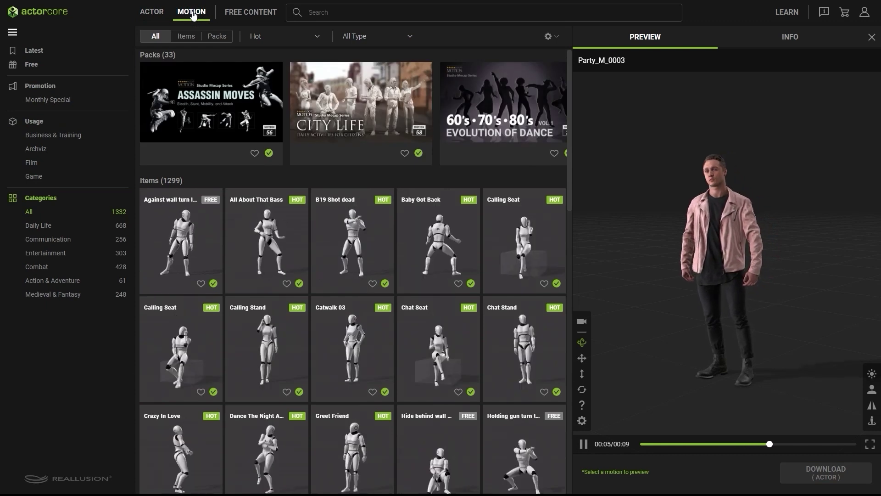
left_click(361, 14)
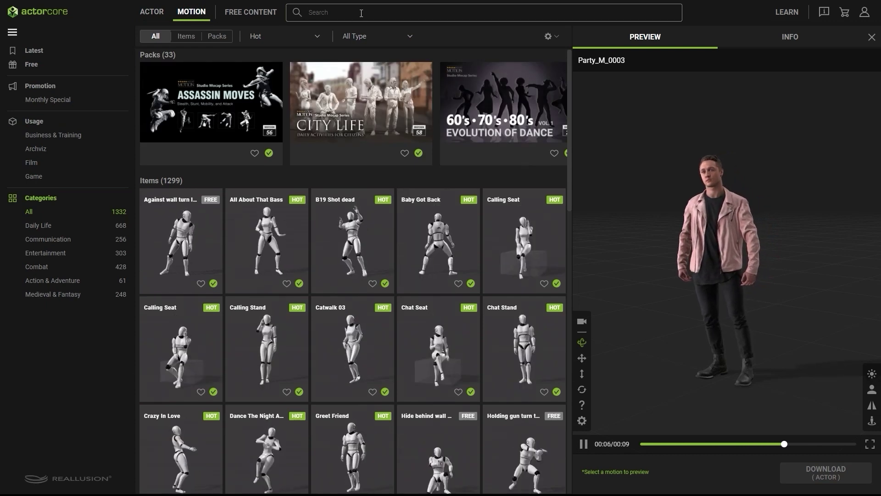
type("talking")
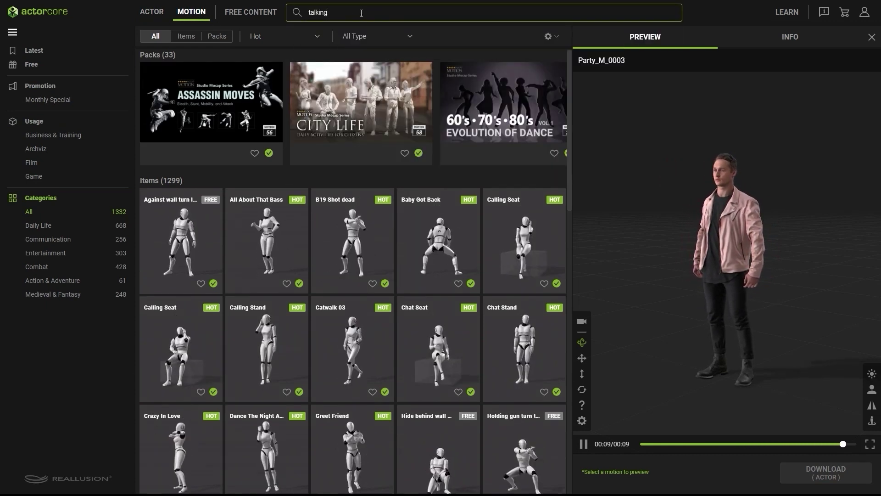
key("Return")
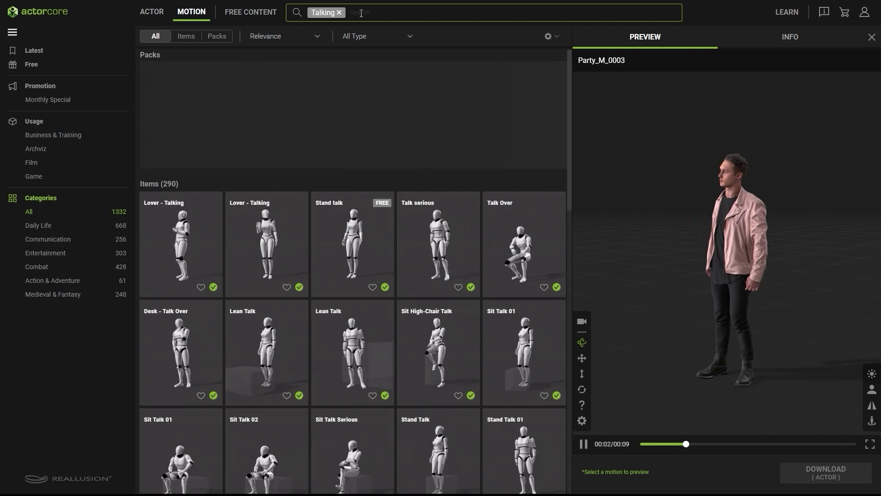
Limit talking motions to Male and preview Waiting - Talk on the actor.
left_click(412, 38)
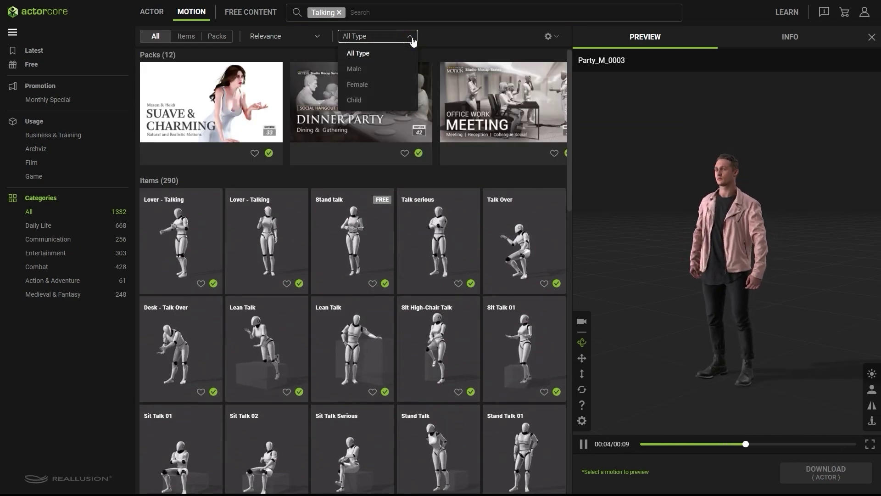
left_click(403, 75)
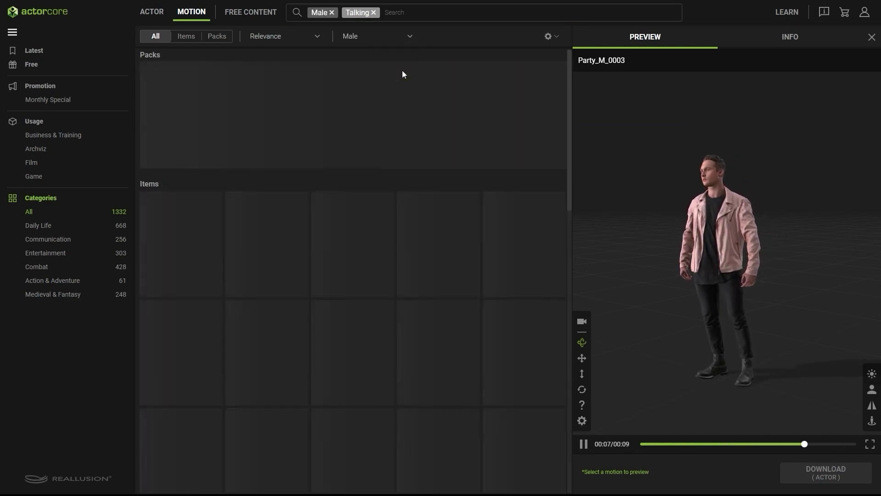
scroll(449, 65, "down", 5)
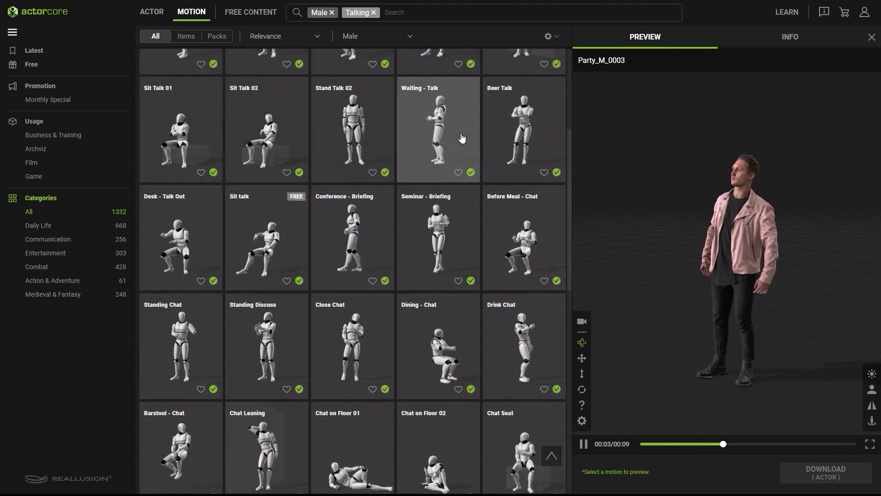
left_click(462, 138)
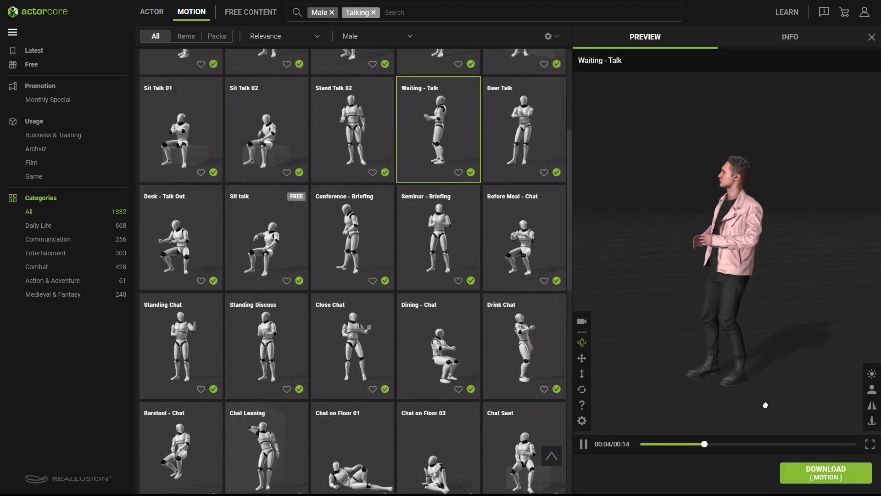
left_click_drag(782, 403, 797, 405)
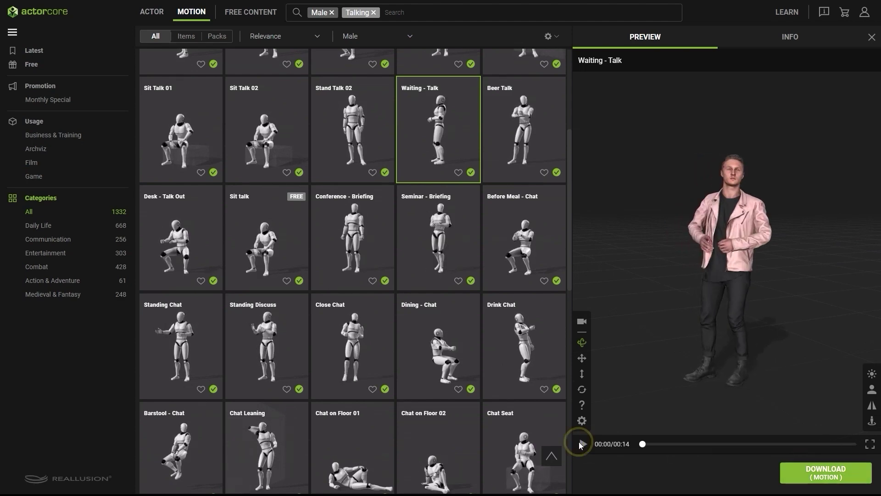
In Download Settings, pick Party_M_0003 instead of Female Robot as the target character.
left_click(853, 479)
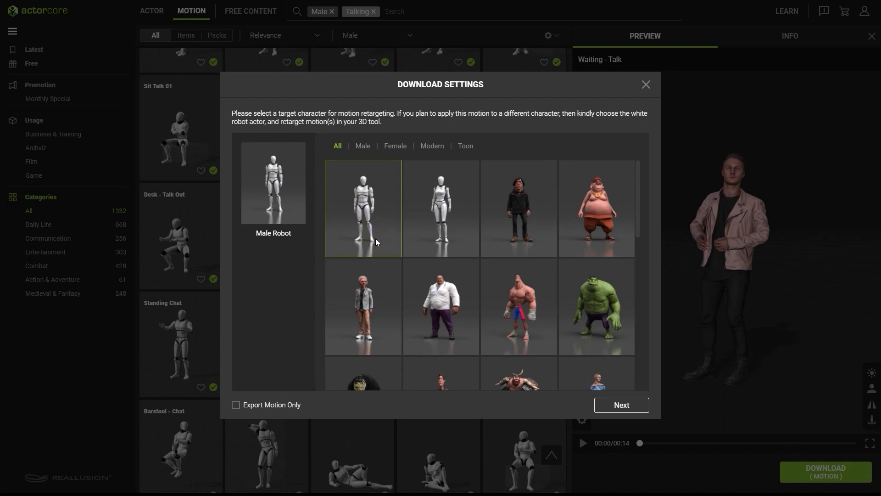
left_click(469, 245)
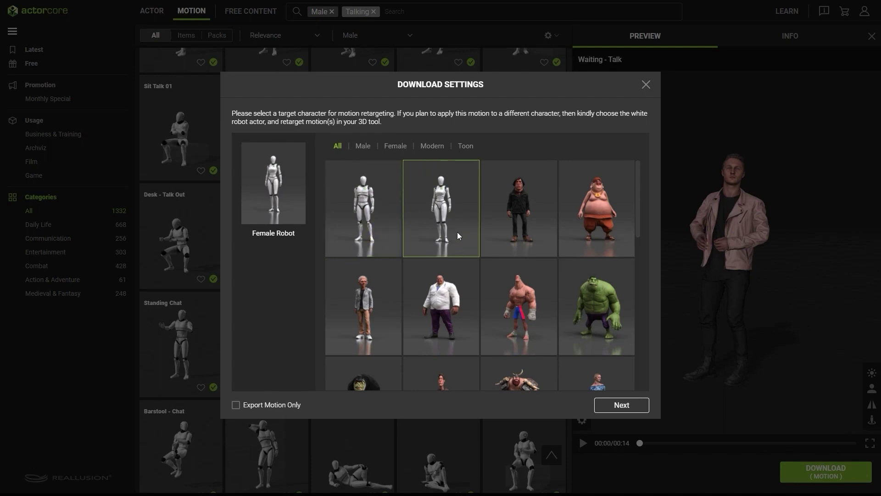
left_click_drag(638, 190, 638, 311)
left_click(608, 259)
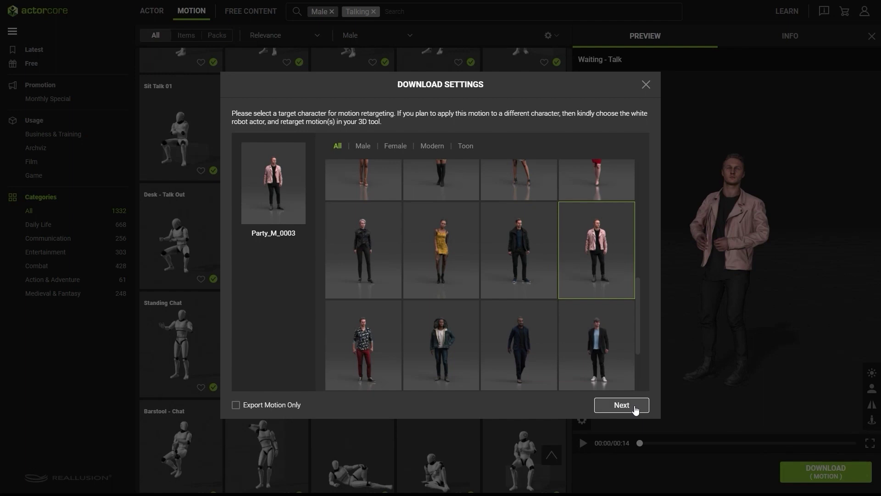
Keep Blender as target at 60 FPS, then open the latest Blender preset page.
left_click(632, 408)
left_click(636, 410)
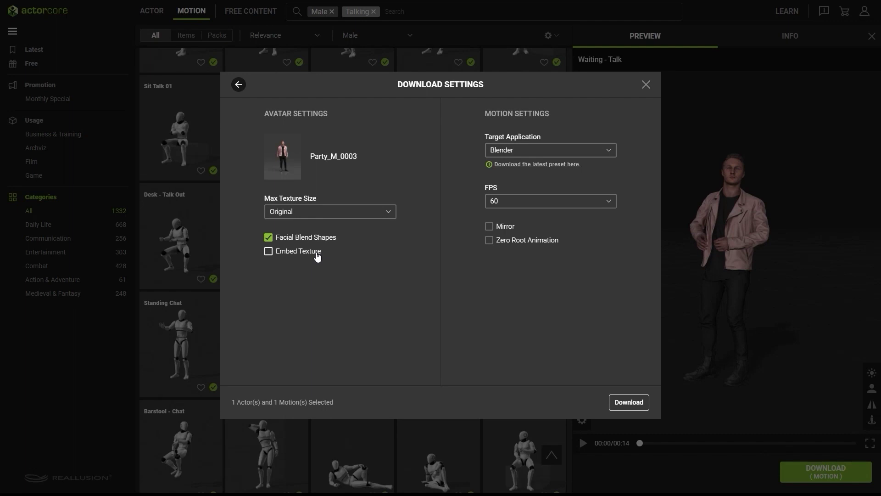
left_click(614, 156)
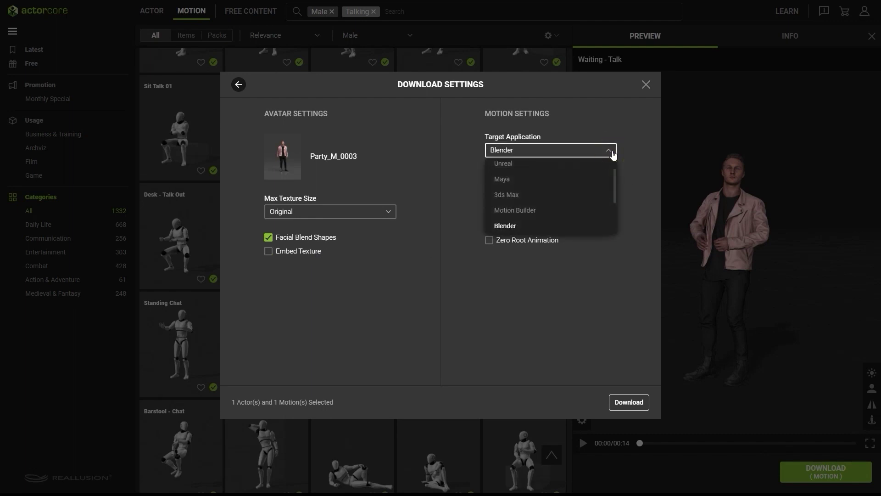
left_click(614, 156)
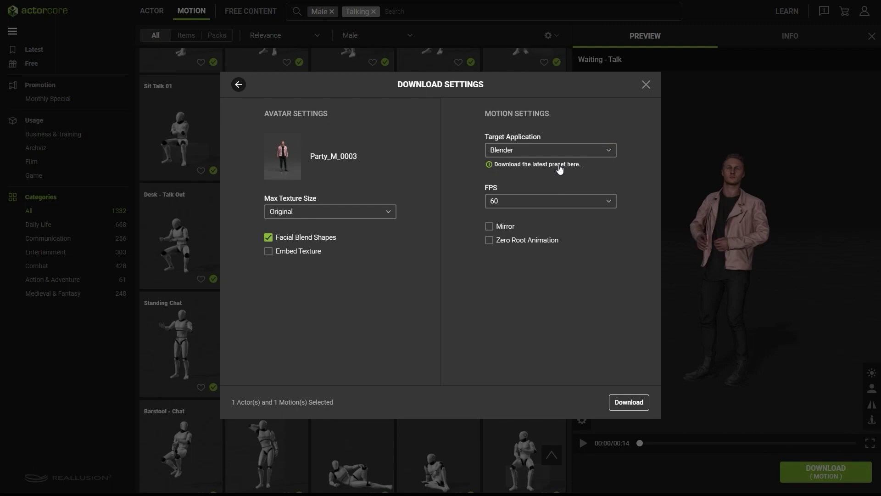
left_click(560, 165)
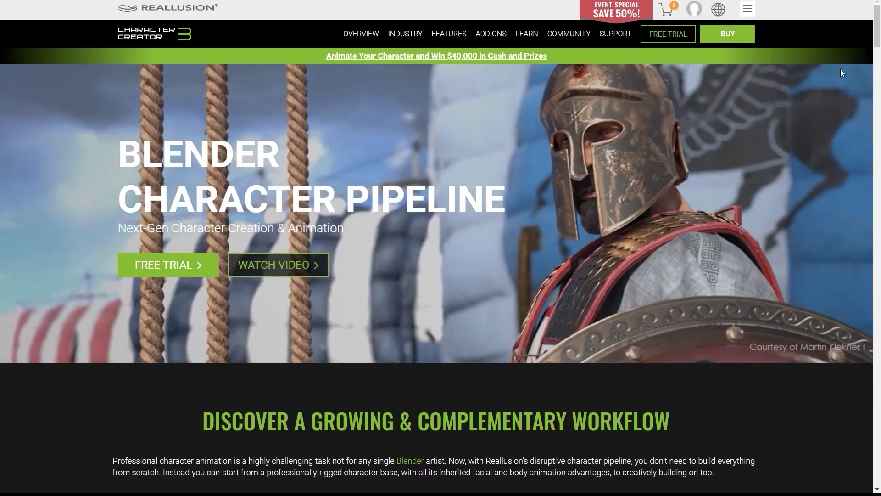
Go to the cc3_blender_tools GitHub repository and open its Code download options for the ZIP.
left_click_drag(877, 37, 878, 315)
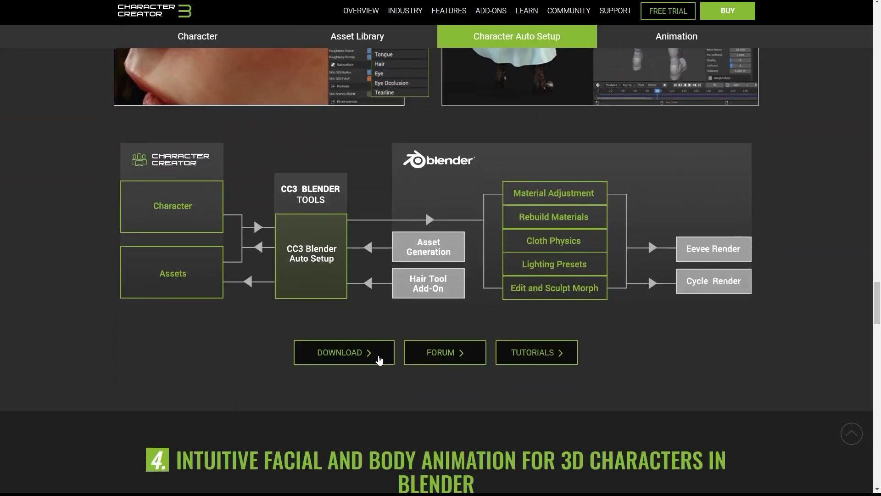
left_click(383, 356)
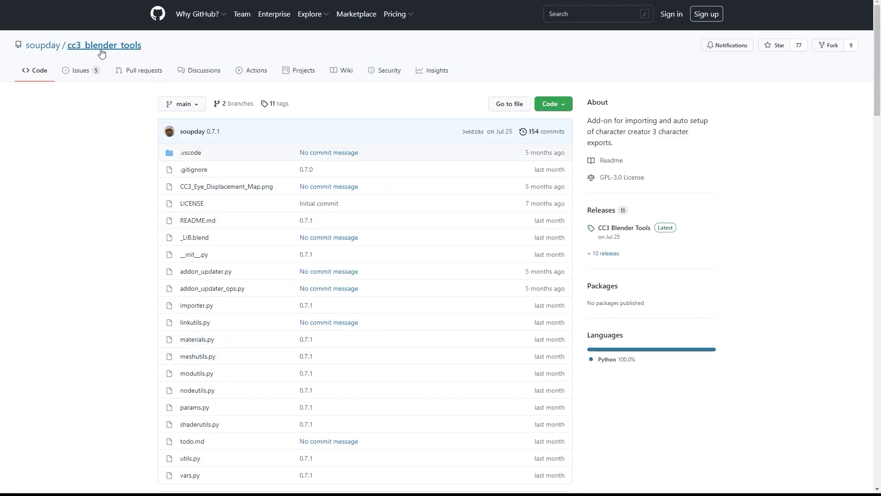
left_click(564, 104)
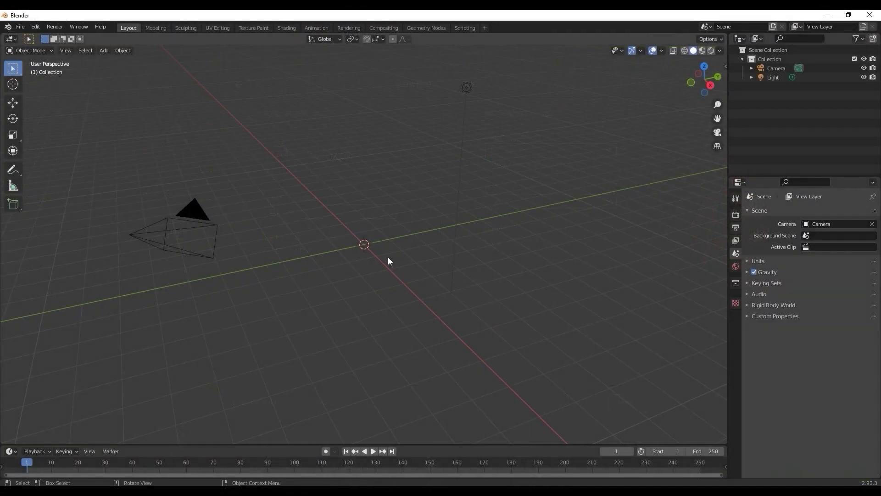
Install the cc3_blender_tools-main.zip add-on from Blender Preferences > Add-ons.
left_click(37, 28)
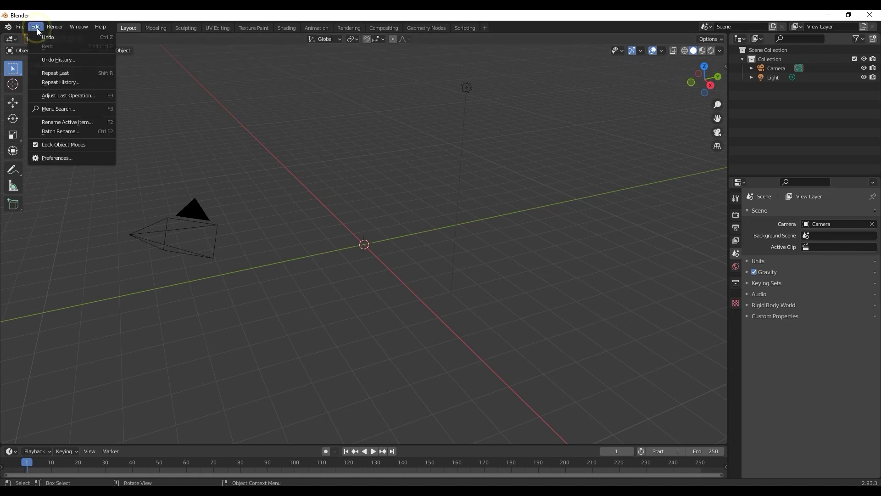
left_click(85, 157)
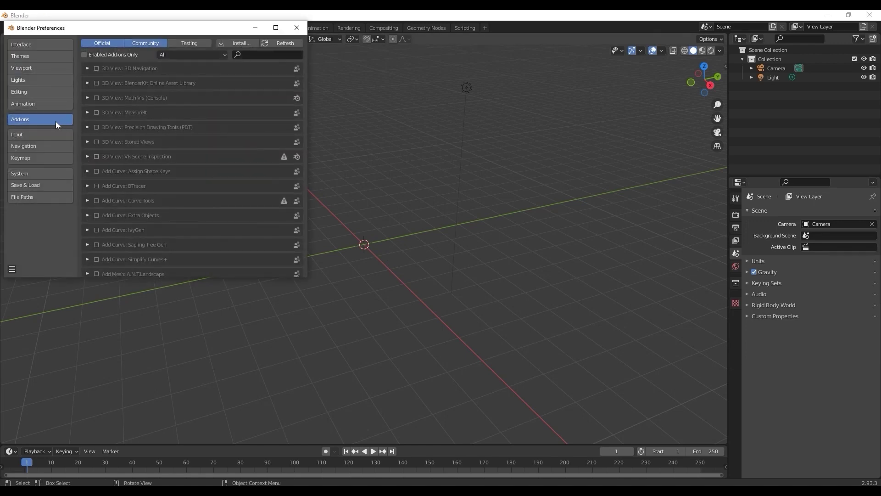
left_click(240, 43)
left_click(305, 95)
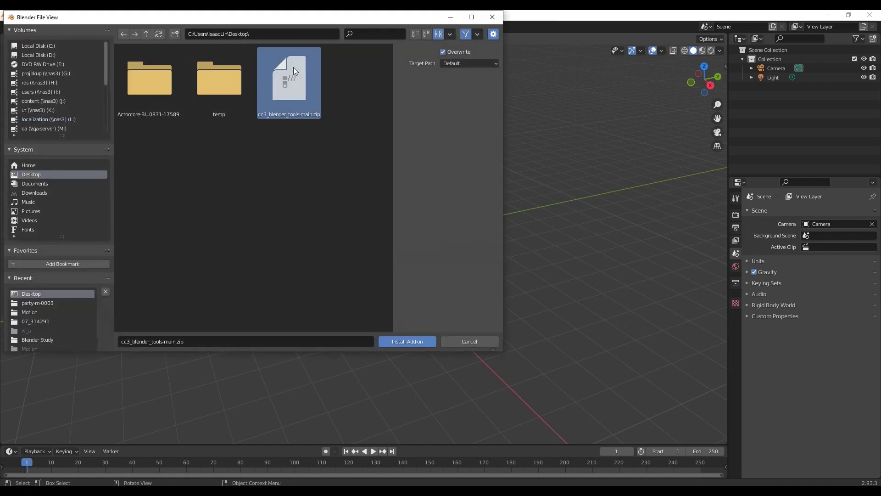
left_click(477, 341)
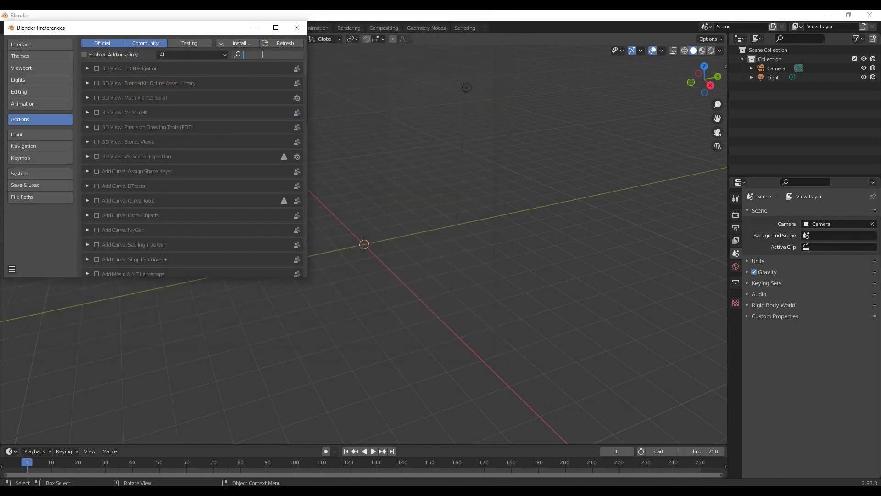
Confirm Characters: CC3 Tools is enabled, clear the search and close Preferences.
type("cc")
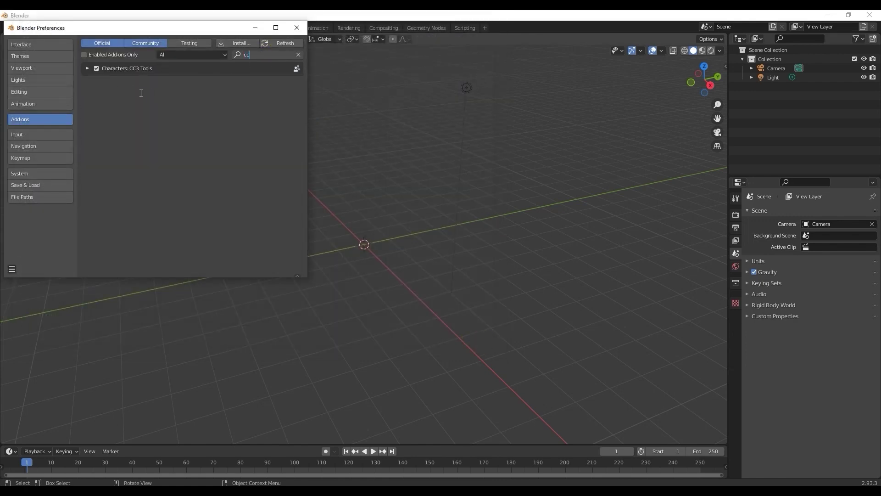
left_click(298, 54)
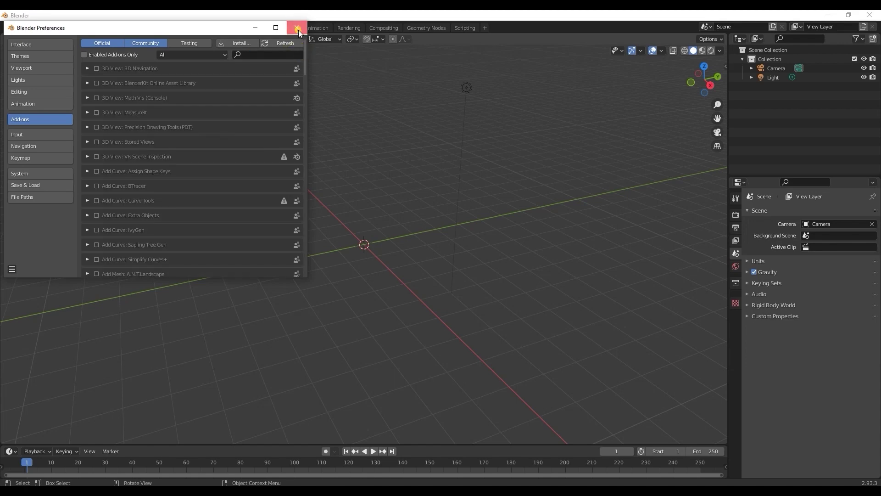
left_click(297, 28)
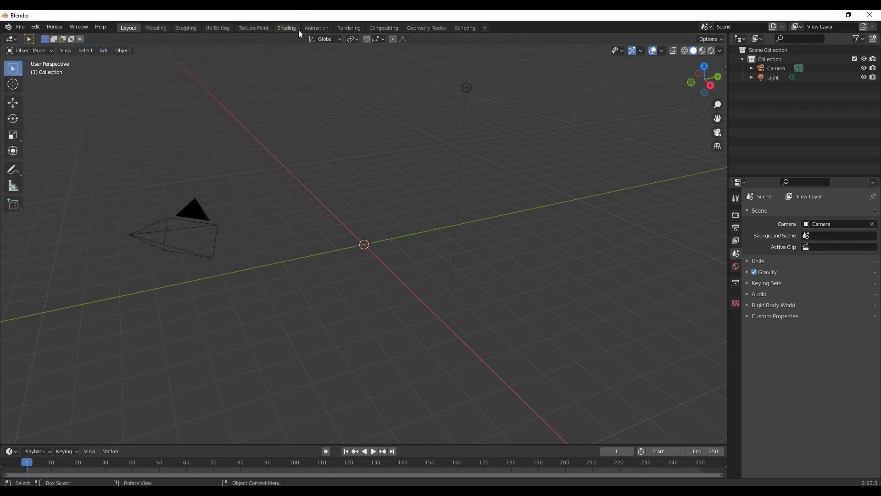
Import party-m-0003.fbx from Desktop/Actor/party-m-0003 through CC3 Tools and view it in Material Preview.
left_click(727, 66)
left_click(722, 106)
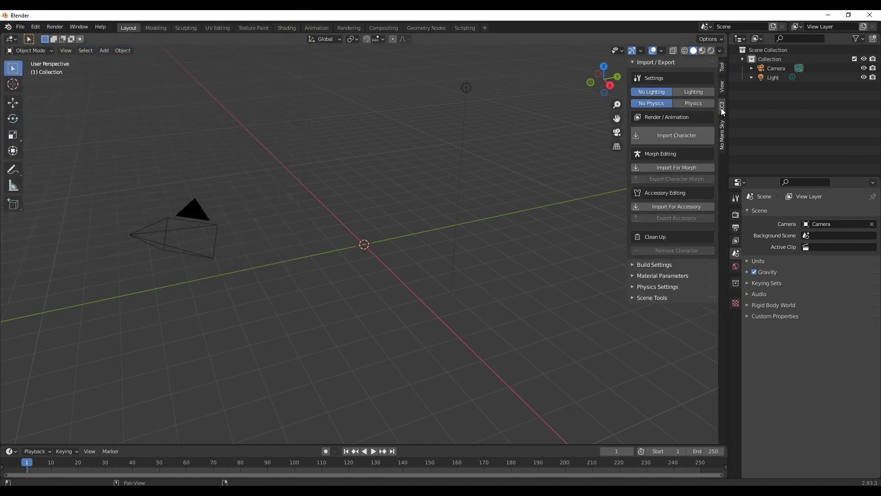
left_click(698, 141)
left_click(226, 238)
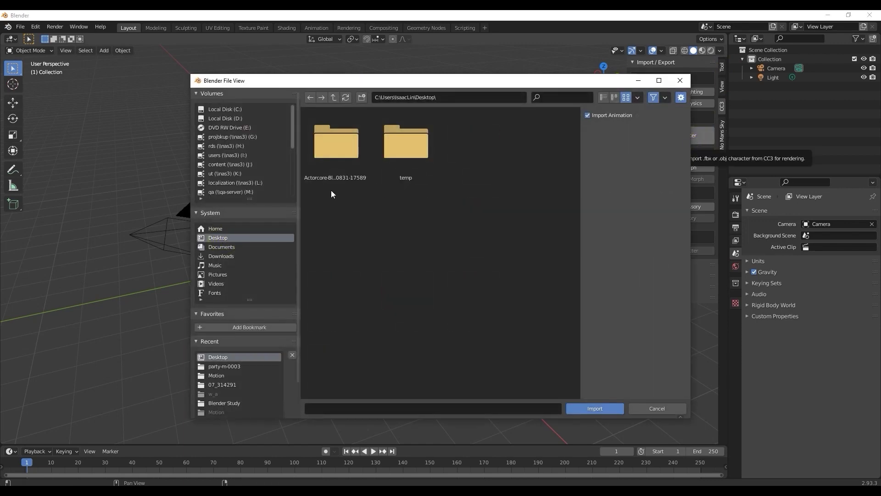
double_click(359, 154)
double_click(359, 153)
double_click(360, 153)
left_click(483, 167)
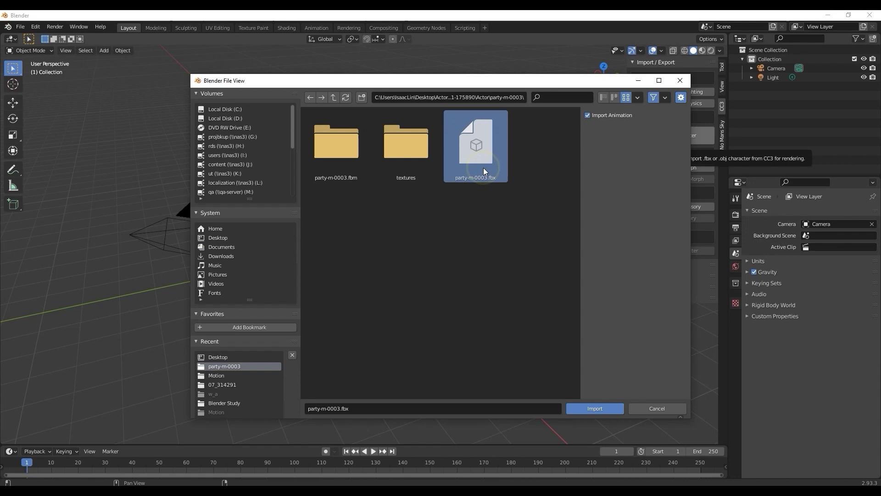
left_click(597, 408)
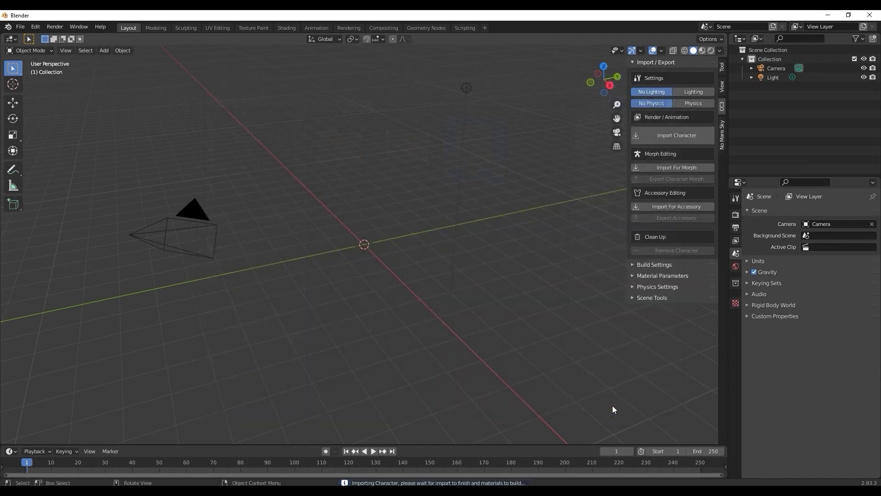
left_click(702, 51)
middle_click_drag(409, 298, 440, 246)
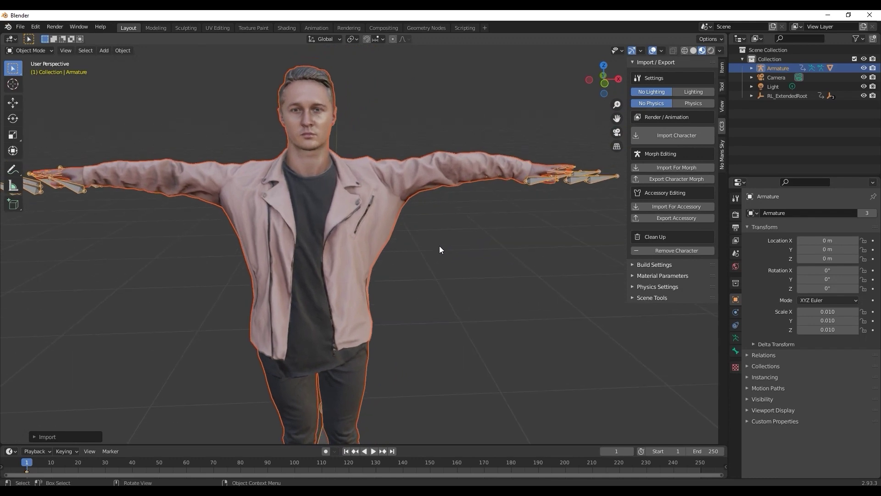
In Shading, set the jacket's mixer node Specular to 0.3, then return to Layout.
left_click(290, 28)
middle_click_drag(442, 154, 528, 171)
scroll(517, 152, "down", 1)
scroll(518, 148, "up", 3)
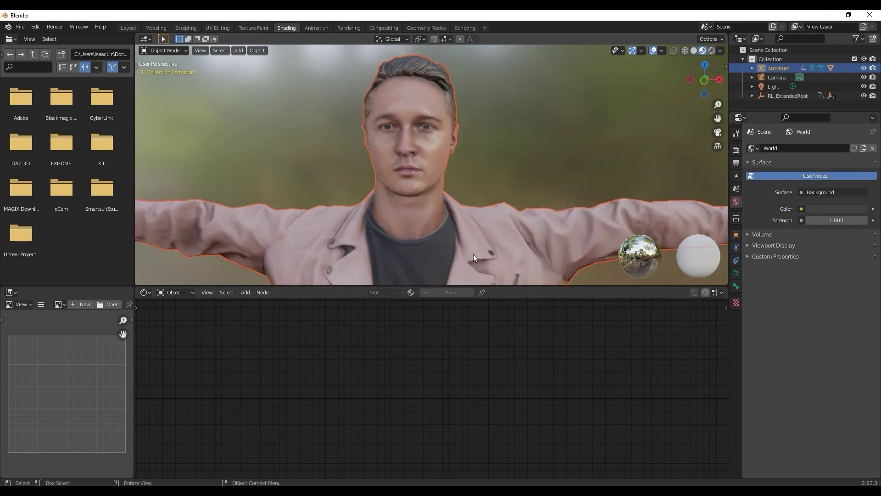
left_click(451, 244)
middle_click_drag(230, 385, 478, 397)
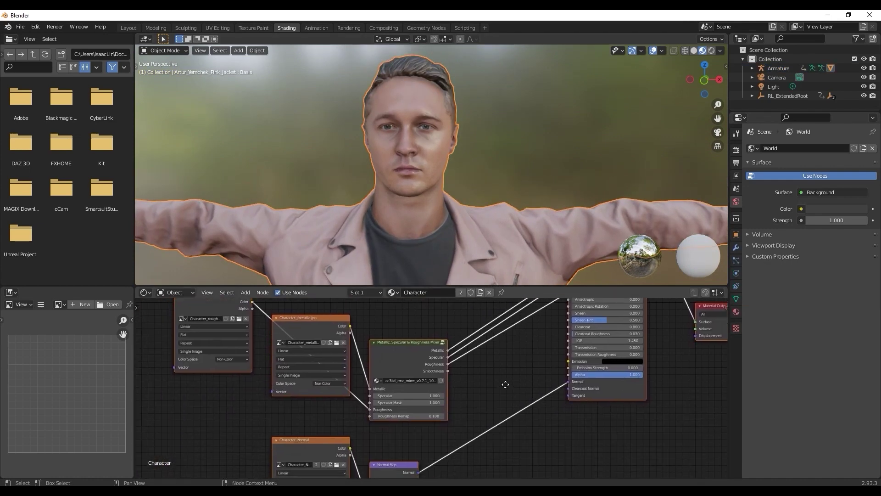
scroll(477, 400, "up", 3)
scroll(505, 393, "up", 2)
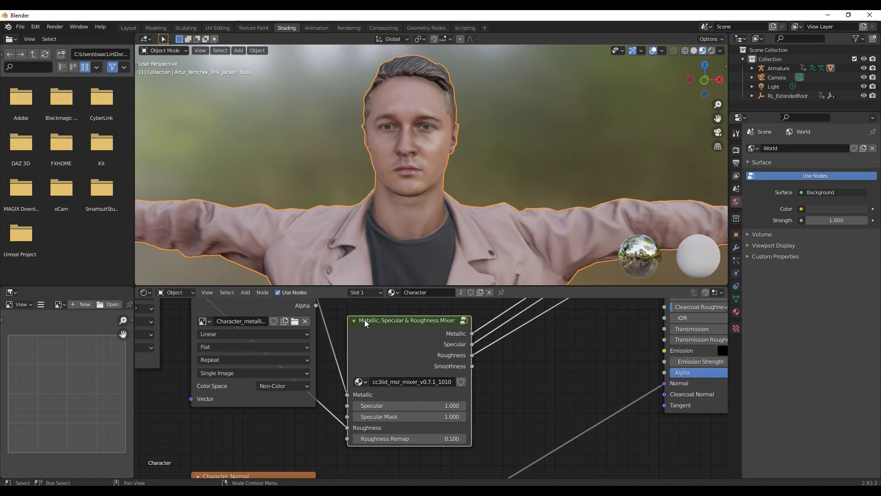
left_click(452, 406)
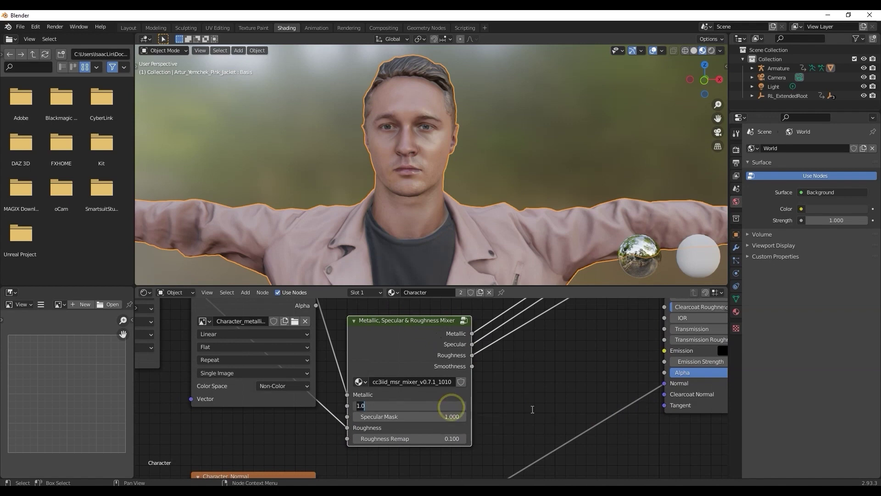
type("0.3")
key("Return")
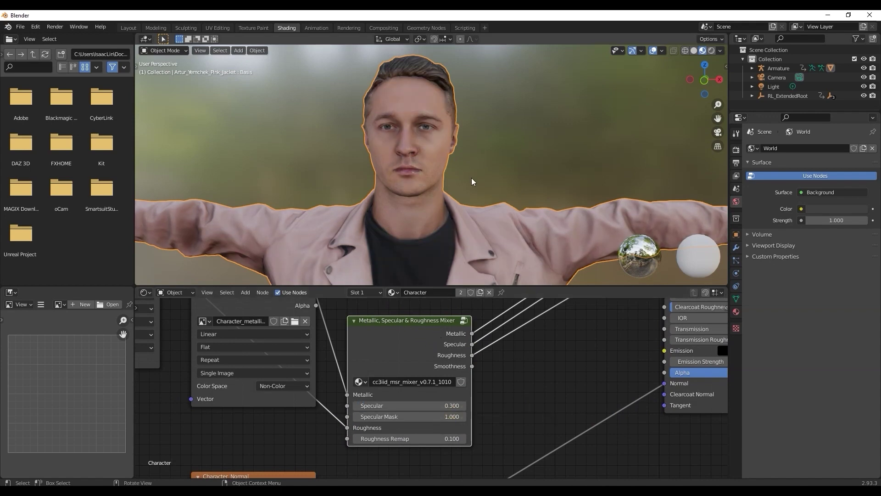
left_click(129, 28)
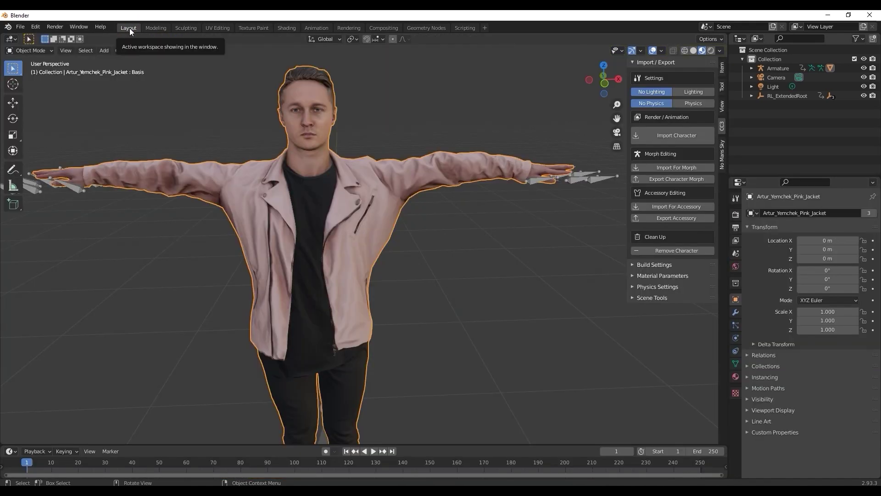
Expand the CC3 Material Parameters and set Default AO to 0.30.
left_click(634, 276)
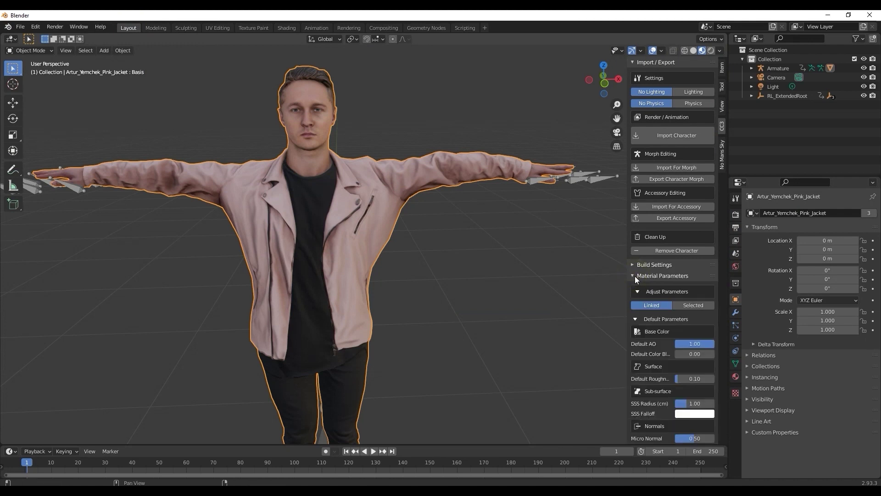
scroll(687, 263, "down", 4)
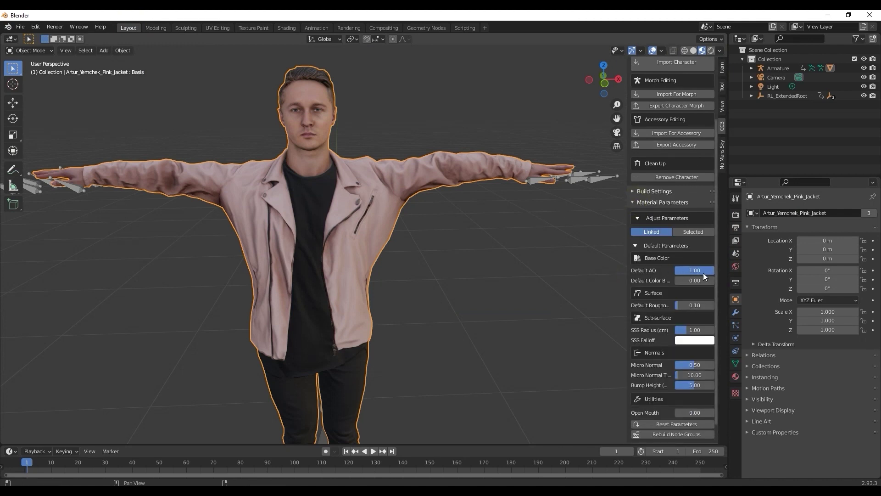
key("BackSpace")
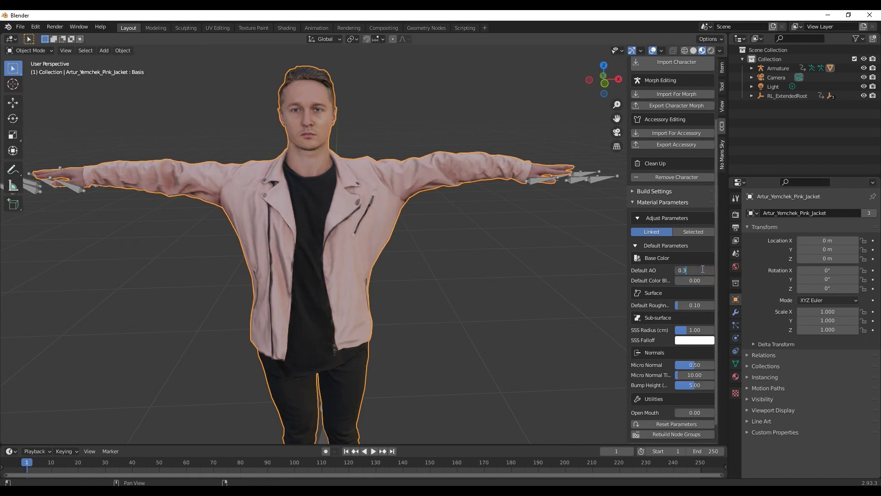
key("Return")
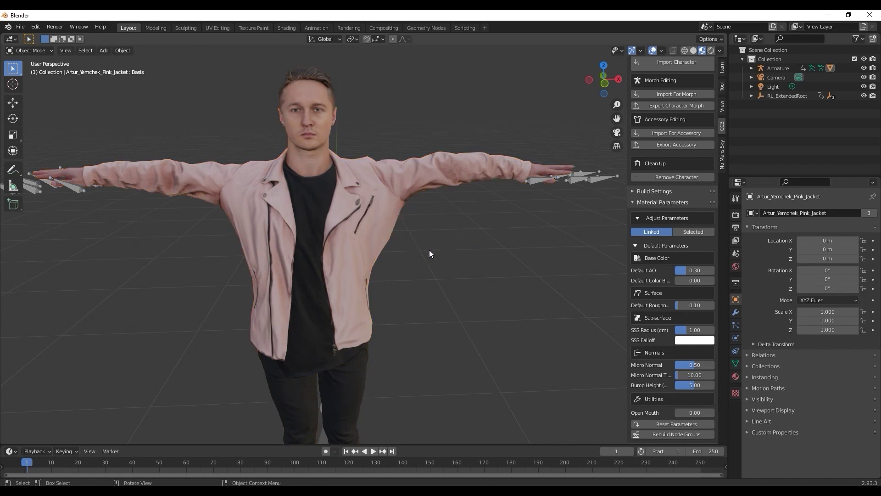
scroll(428, 250, "down", 3)
middle_click_drag(477, 249, 457, 248)
Import the waiting_talk_295492.fbx motion file from the Desktop motion folder.
left_click(20, 28)
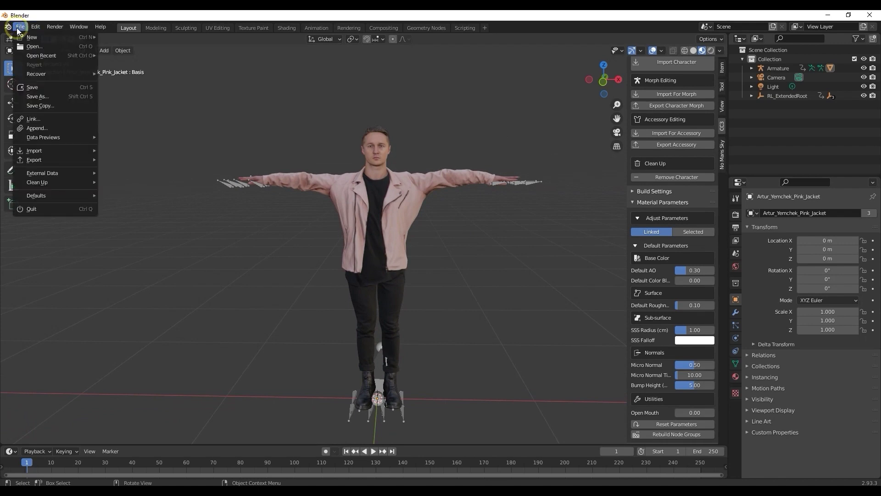
mouse_move(55, 151)
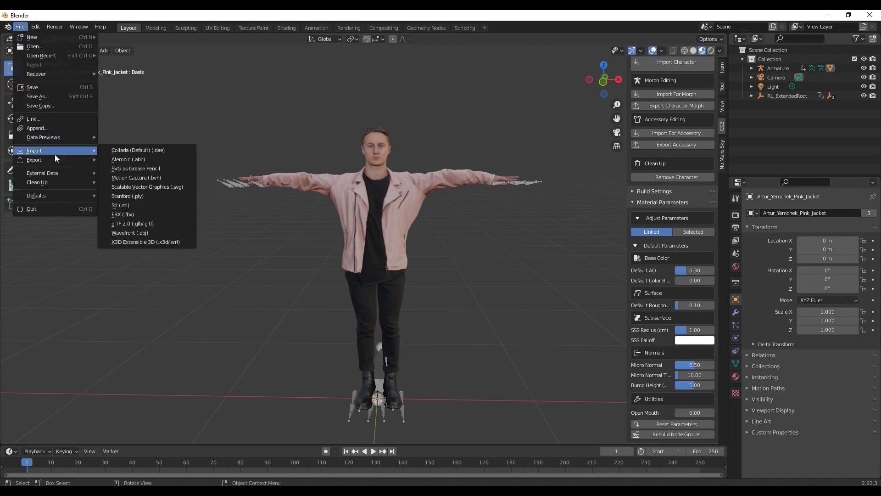
left_click(149, 215)
left_click(219, 235)
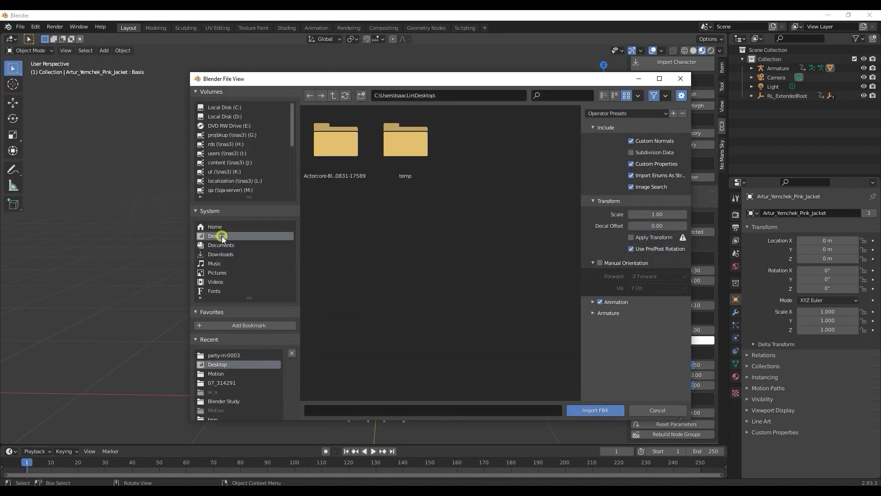
left_click(340, 164)
left_click(341, 158)
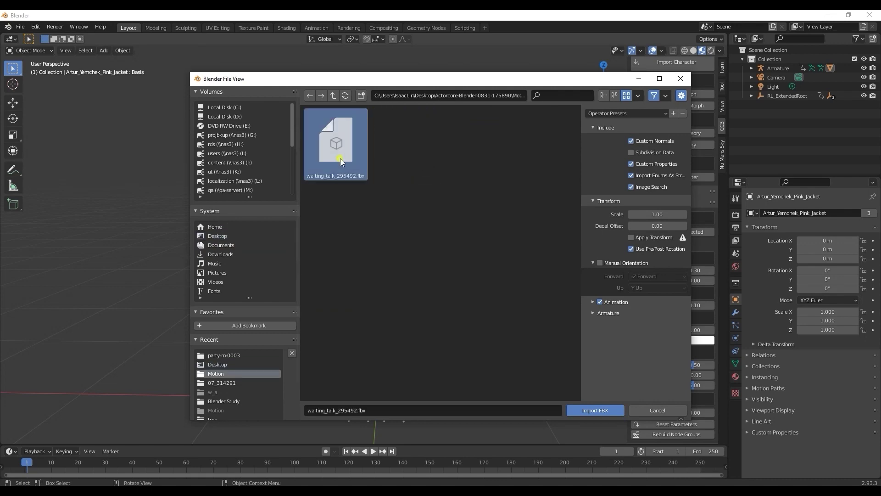
left_click(592, 410)
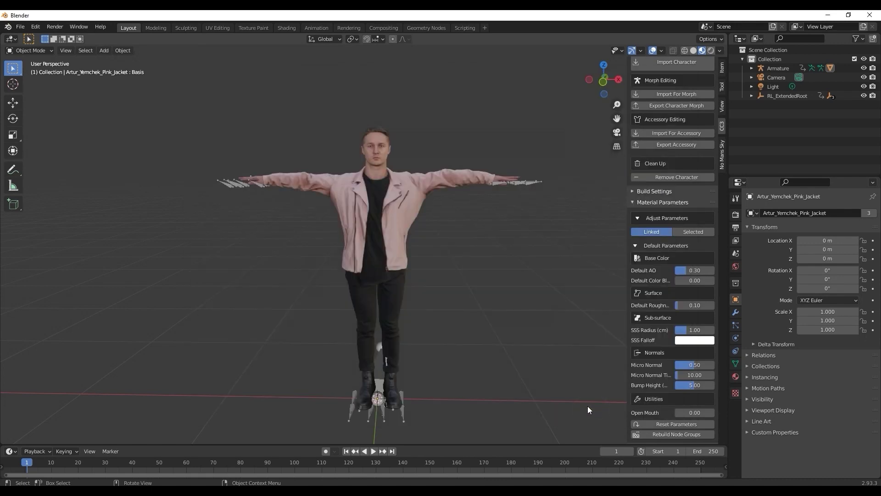
Move Armature.001 to X -1.502 m, reselect the original armature, and enlarge the timeline.
left_click(19, 105)
left_click_drag(420, 399, 196, 372)
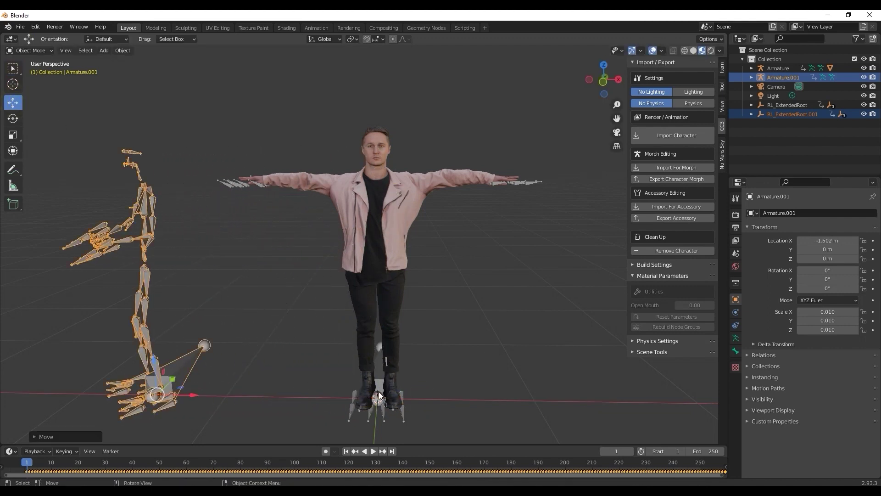
left_click(376, 374)
left_click_drag(404, 445, 409, 324)
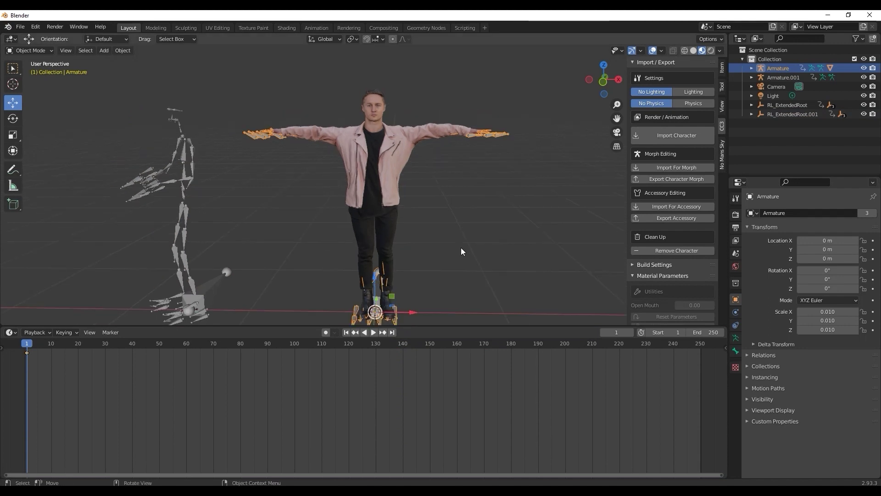
middle_click_drag(461, 247, 479, 235, "shift")
Switch the bottom timeline area to the Dope Sheet's Action Editor.
left_click(10, 331)
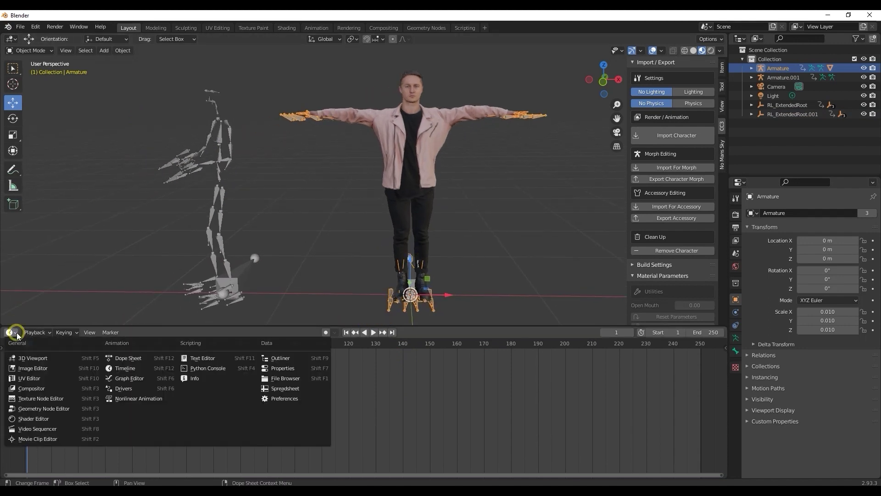
left_click(133, 359)
left_click(71, 332)
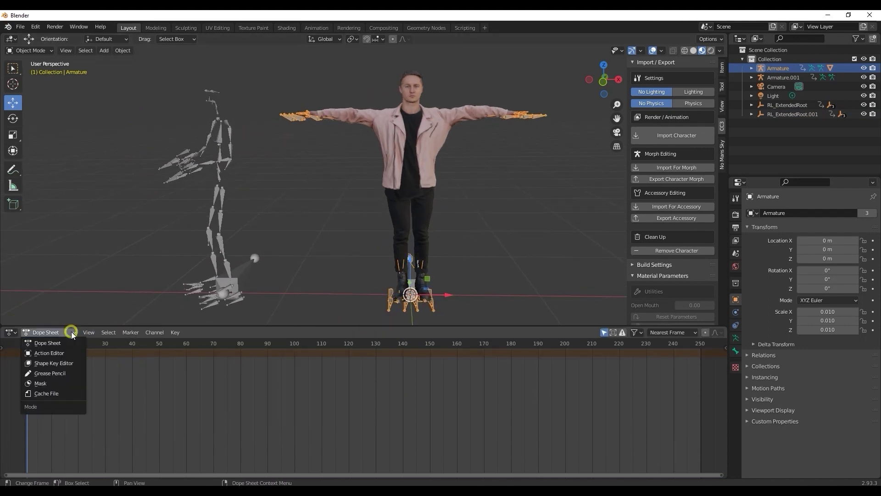
left_click(72, 348)
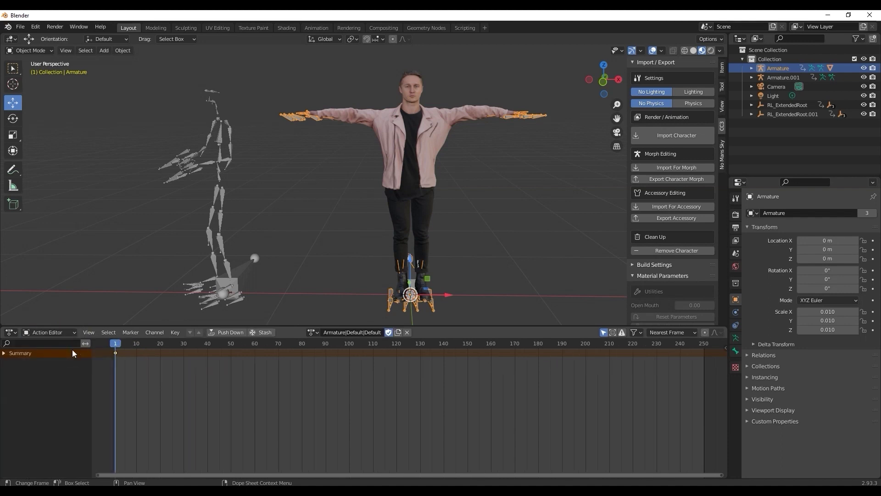
Assign the waiting_talk_295492 action to the character and preview the talking motion.
left_click(314, 332)
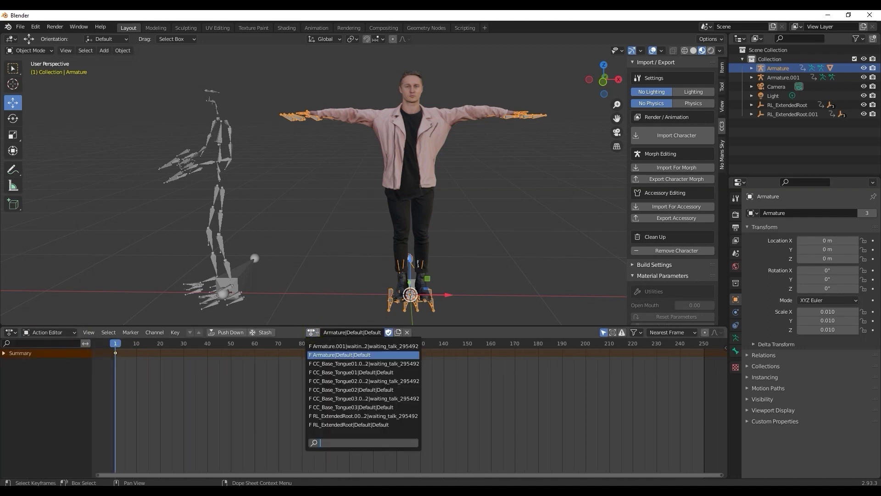
left_click(384, 347)
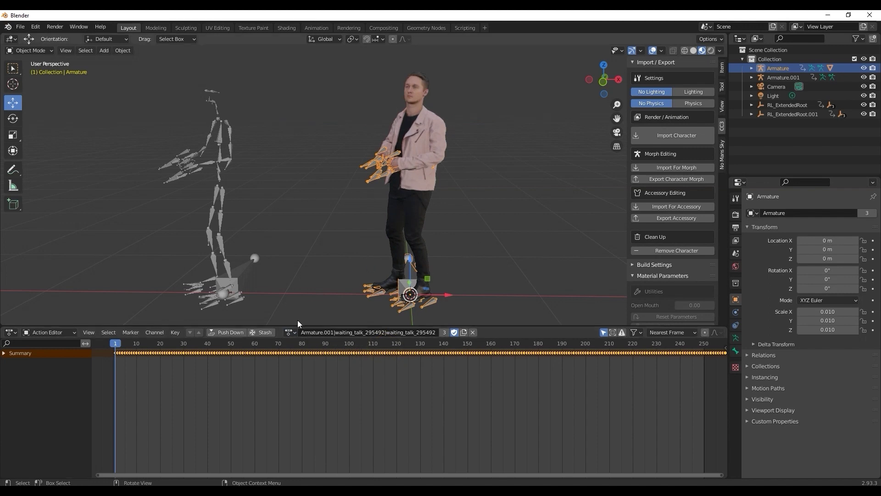
key("space")
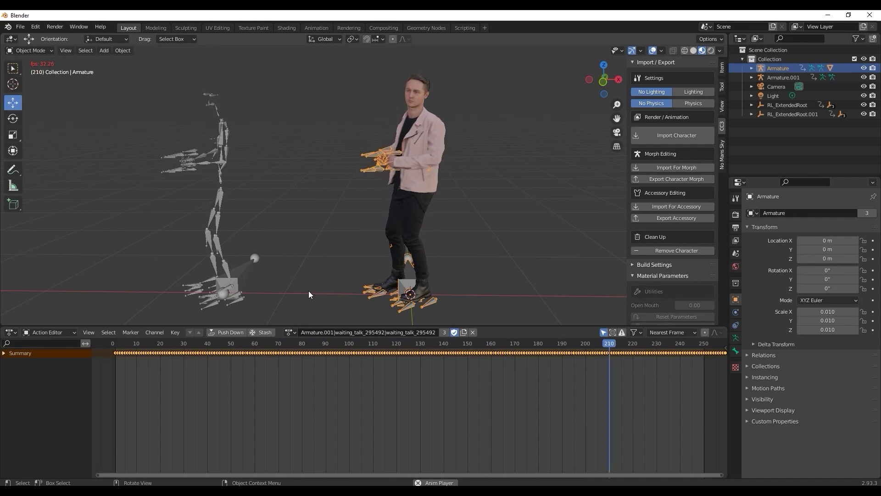
key("space")
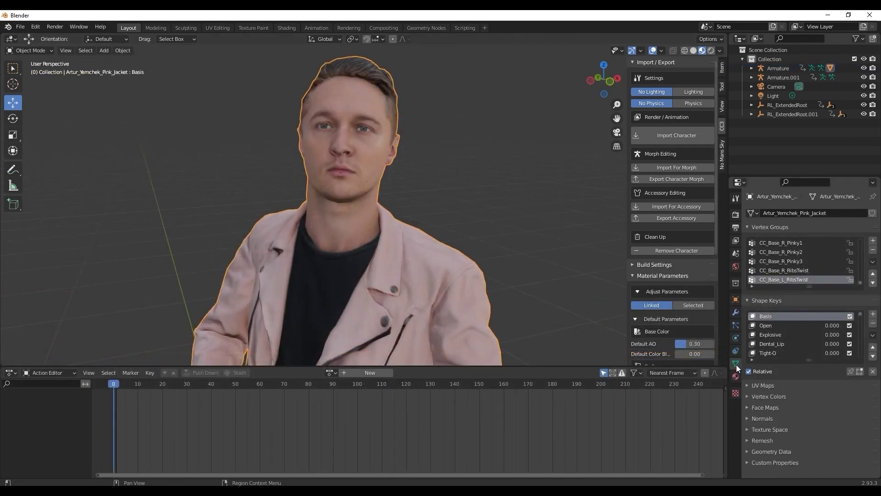
Collapse Vertex Groups and enlarge the Shape Keys list in Object Data Properties.
left_click(748, 226)
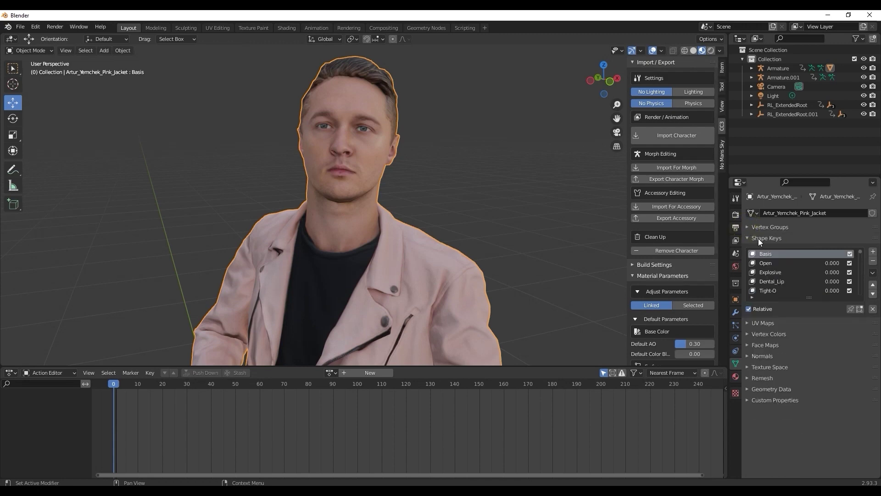
left_click_drag(809, 298, 809, 426)
mouse_move(860, 257)
left_mouse_down()
mouse_move(861, 356)
mouse_move(853, 264)
left_mouse_up()
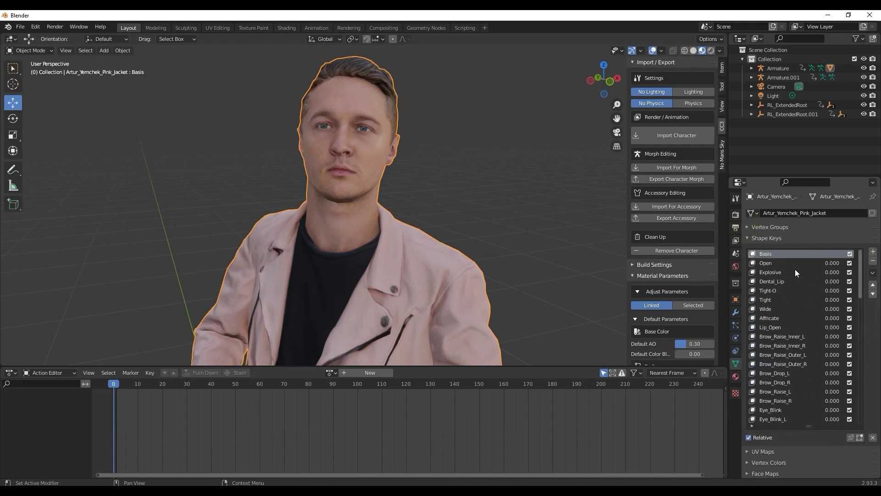
Test the Lip_Open shape key, then select Eye_Blink and set it to 0.
left_click(775, 327)
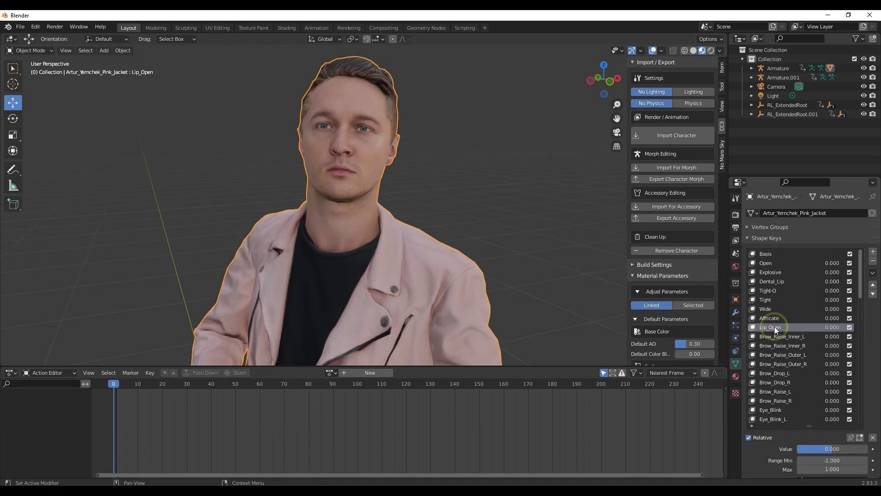
left_click_drag(834, 452, 828, 452)
key("Return")
scroll(859, 296, "down", 4)
left_click(785, 336)
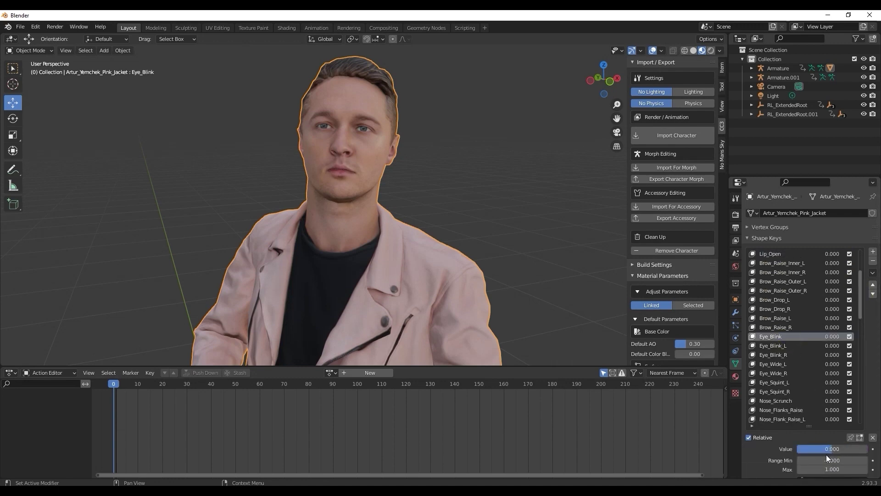
left_click_drag(832, 449, 794, 448)
Switch the bottom editor to Timeline, enable Auto Keying, and key Eye_Blink at frame 0.
left_click(10, 372)
left_click(161, 292)
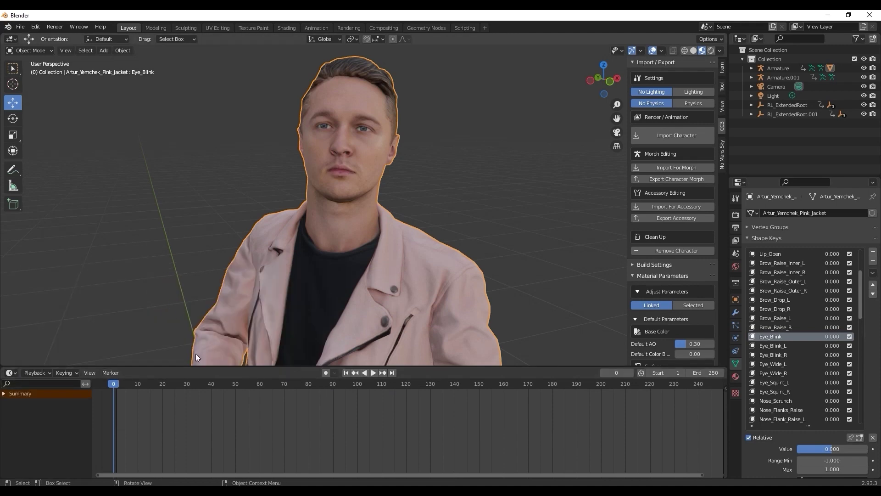
left_click(326, 373)
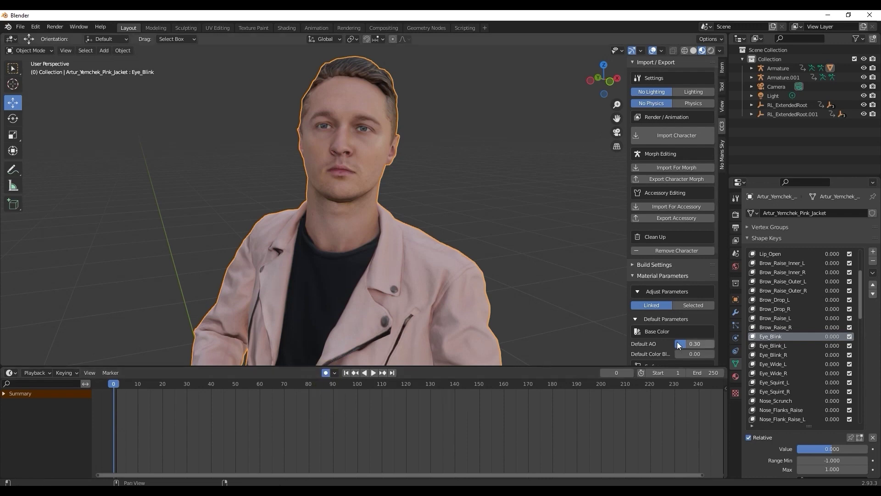
left_click(872, 449)
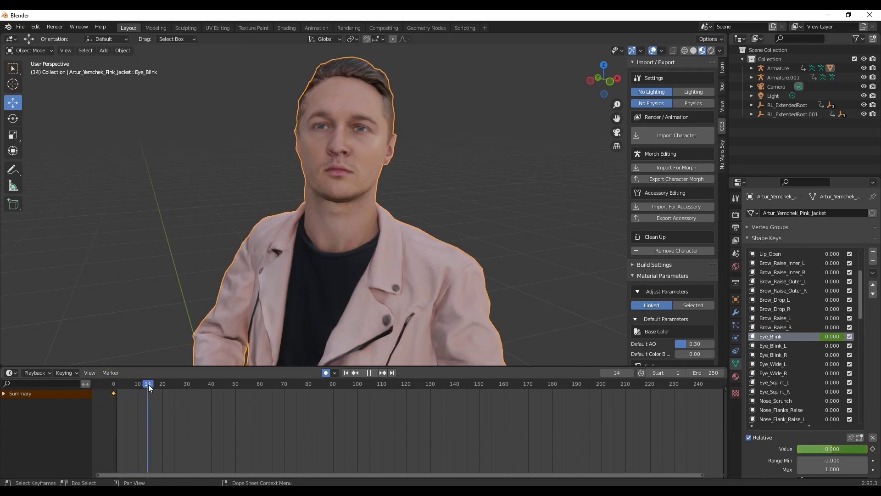
Key Eye_Blink to 1 at frame 14 and back to 0 at frame 25.
key("space")
left_click(832, 449)
type("1")
key("Return")
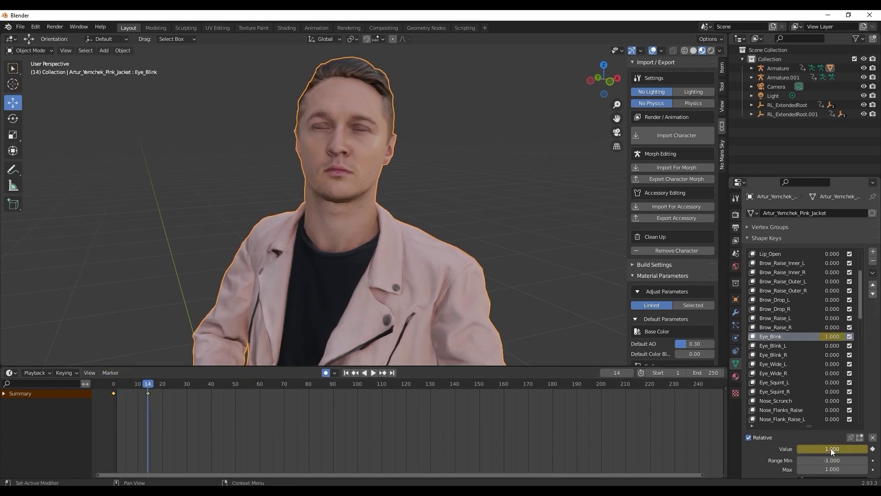
key("space")
left_click(831, 448)
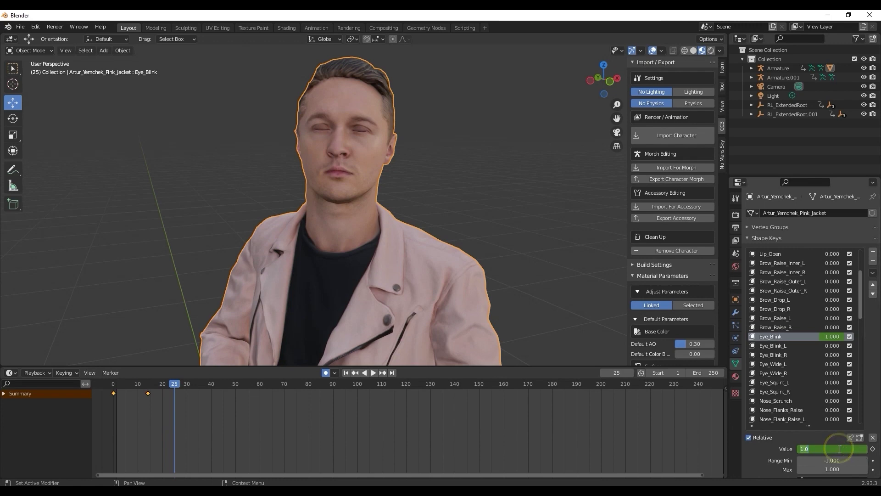
type("0")
key("Return")
Key Eye_Blink to 1 at frame 44 and add another key at frame 53.
left_click_drag(178, 383, 158, 383)
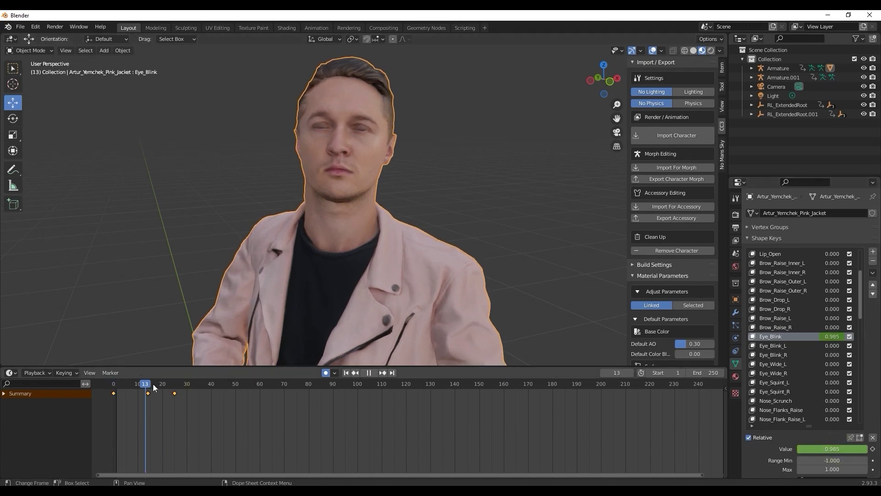
key("space")
left_click(836, 451)
type("1")
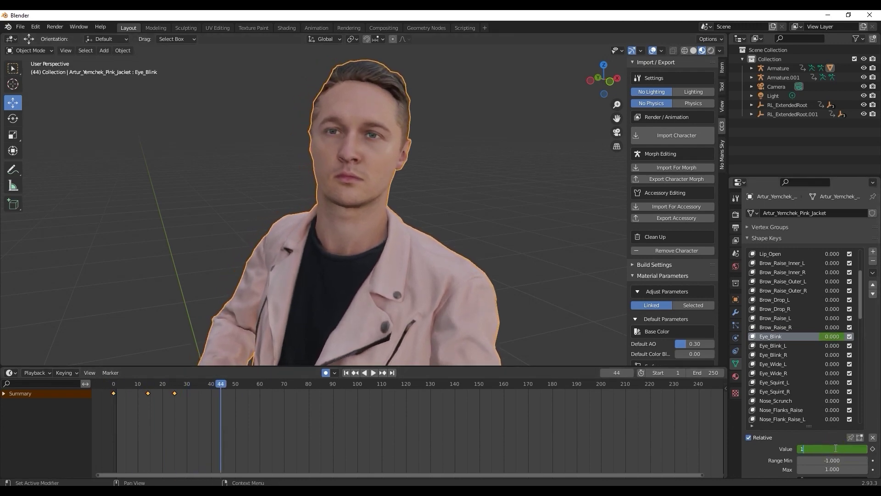
key("Return")
key("space")
key("space")
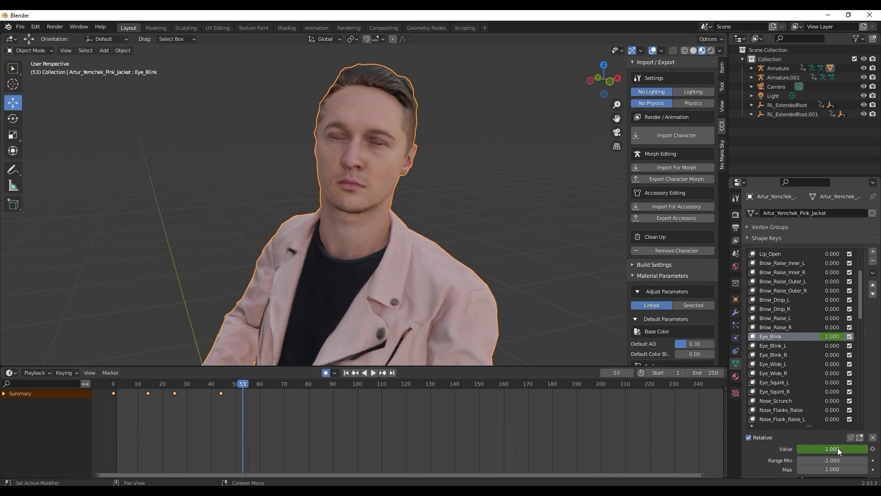
key("Return")
Rewind to the first frame and play back the blink animation.
key("shift+Left")
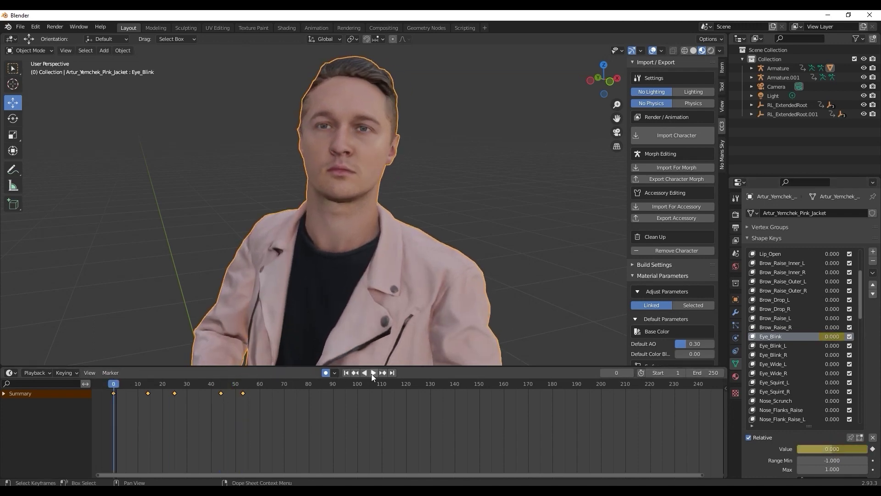
left_click(373, 372)
left_click(370, 372)
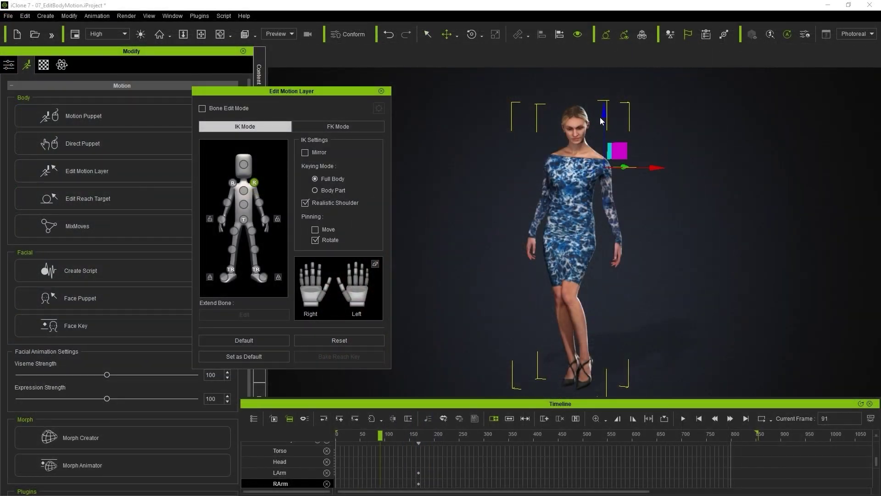
Pose the woman's arm and shoulder at frame 91, play the walk, and toggle foot move/rotate gizmos.
left_click_drag(601, 121, 603, 118)
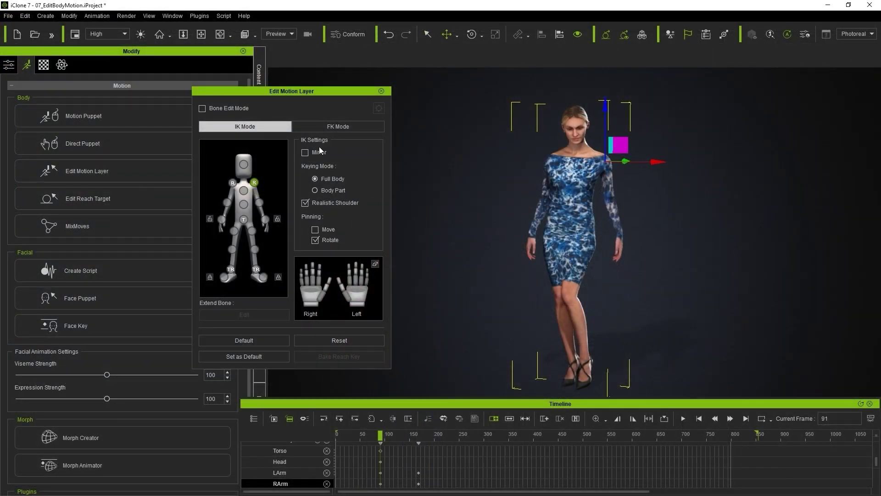
left_click(567, 129)
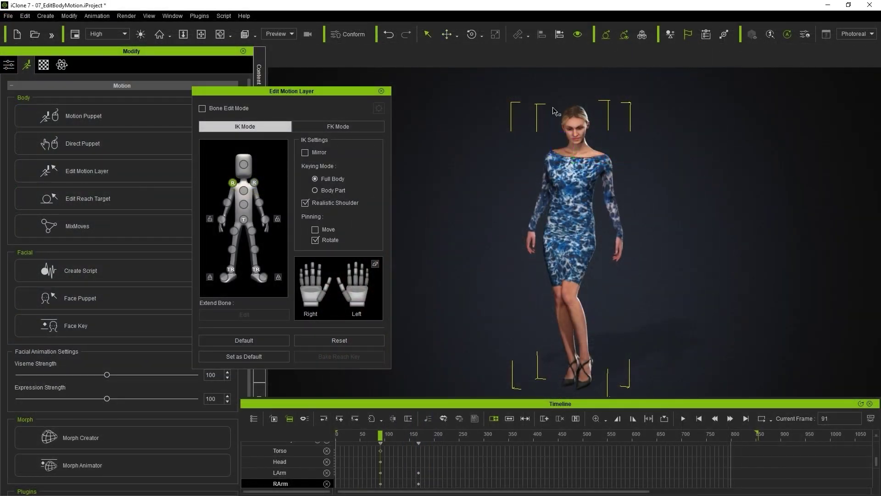
key("space")
key("space")
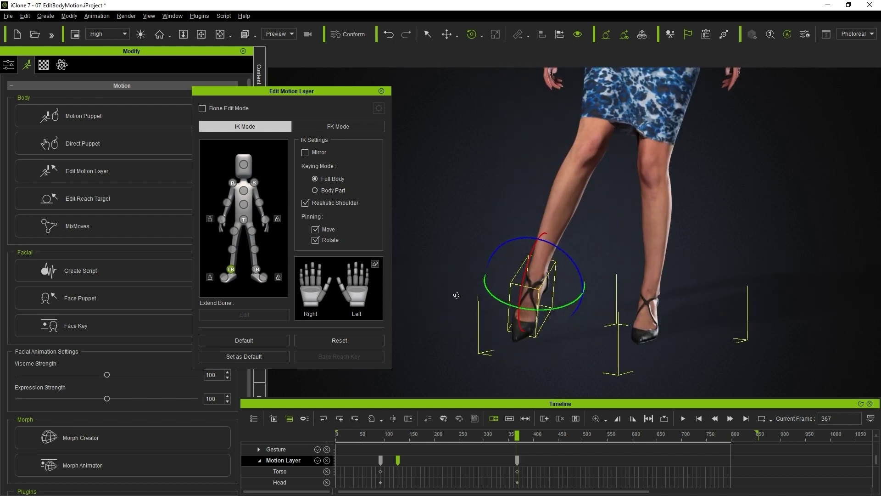
key("w")
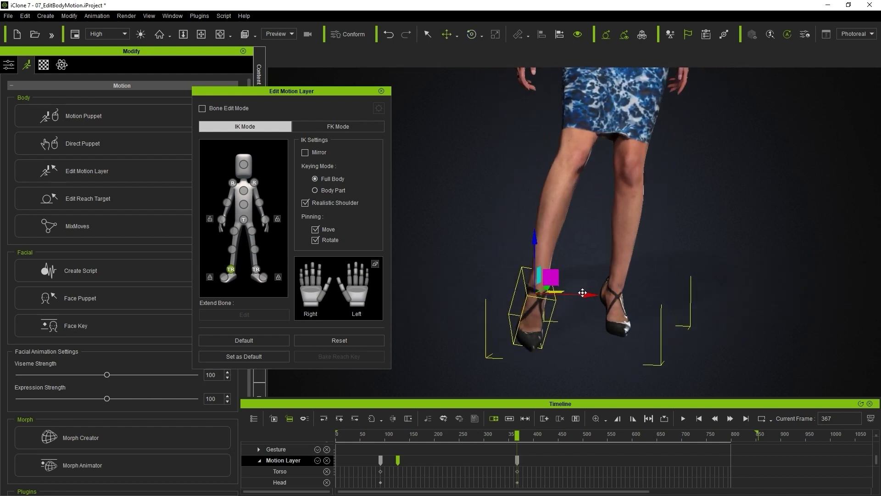
key("e")
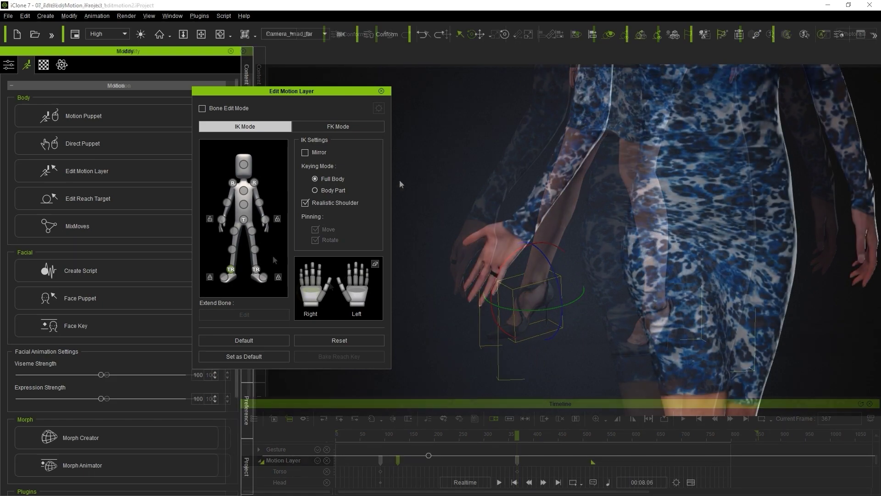
Bend the woman's wrist, then create a lip-sync script from the wav audio file.
left_click_drag(516, 270, 498, 257)
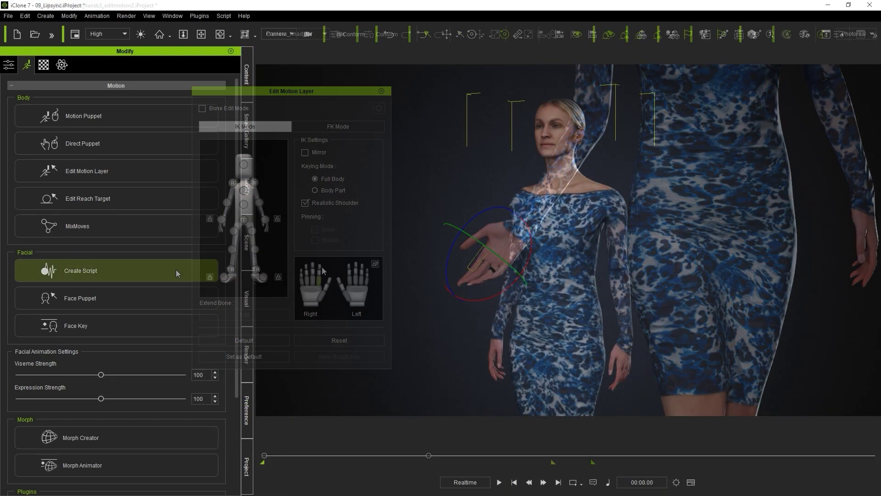
left_click(176, 269)
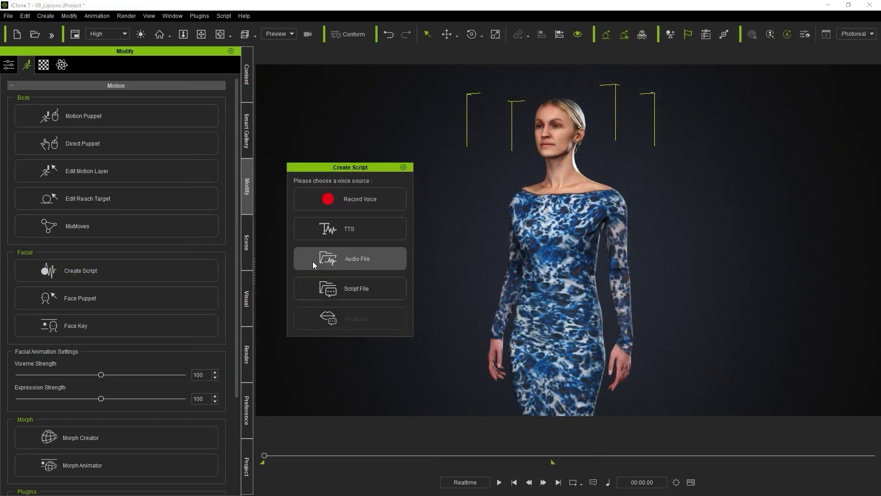
left_click(321, 257)
double_click(152, 101)
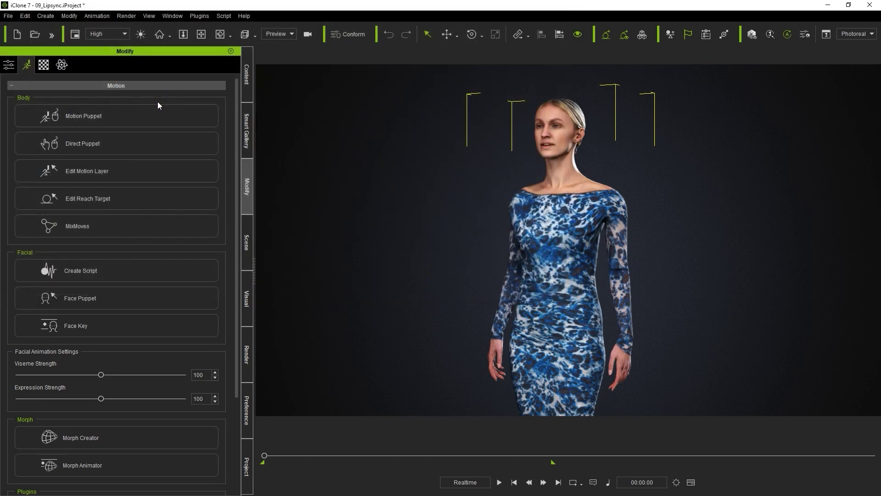
Show the Timeline panel and play the lip-synced animation.
left_click(173, 16)
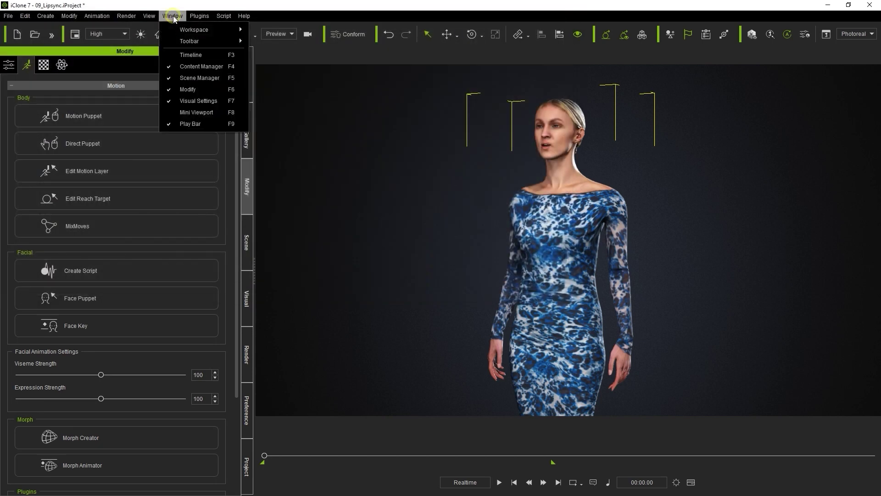
left_click(185, 54)
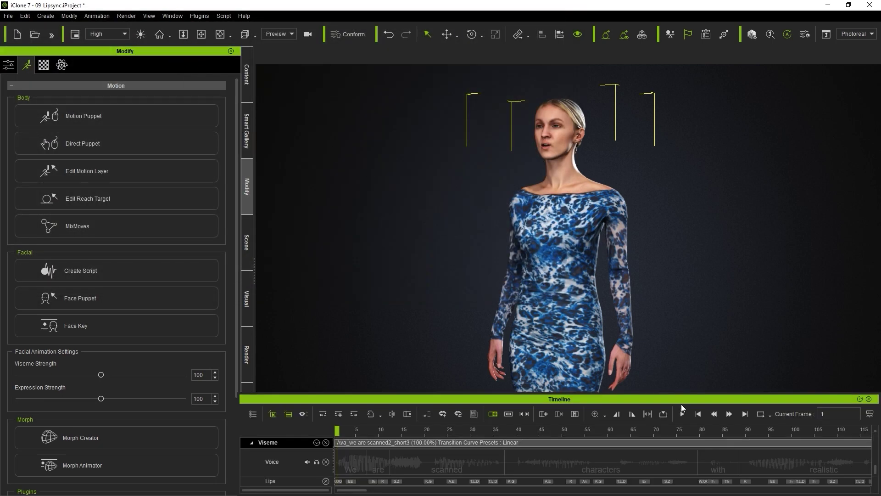
left_click(683, 412)
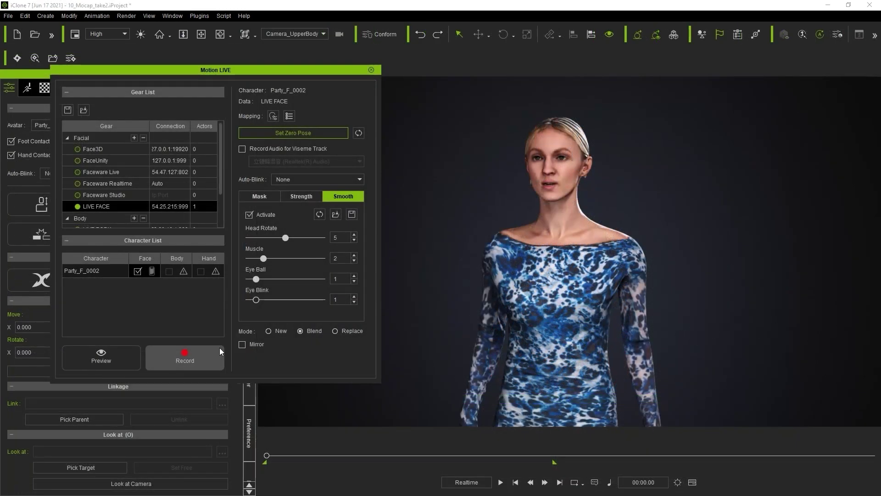
Start recording LIVE FACE facial capture onto the woman in Motion LIVE.
left_click(219, 349)
key("space")
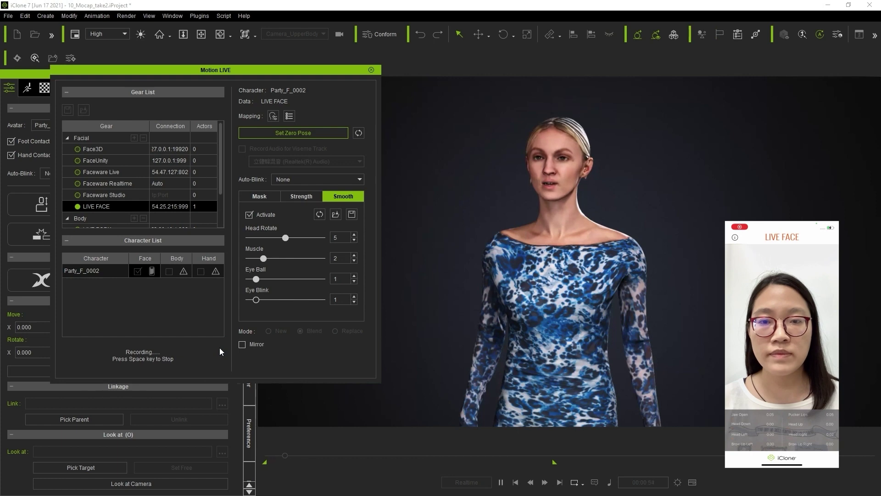